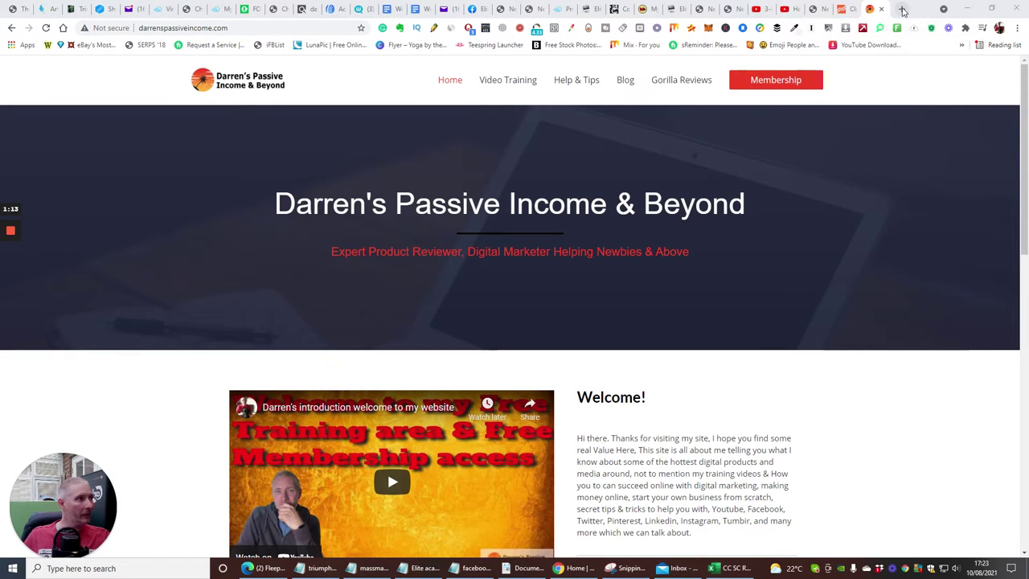
Step: Open a new private incognito window in Chrome
{"action": "left_click", "coordinate": [901, 9]}
{"action": "left_click", "coordinate": [1018, 29]}
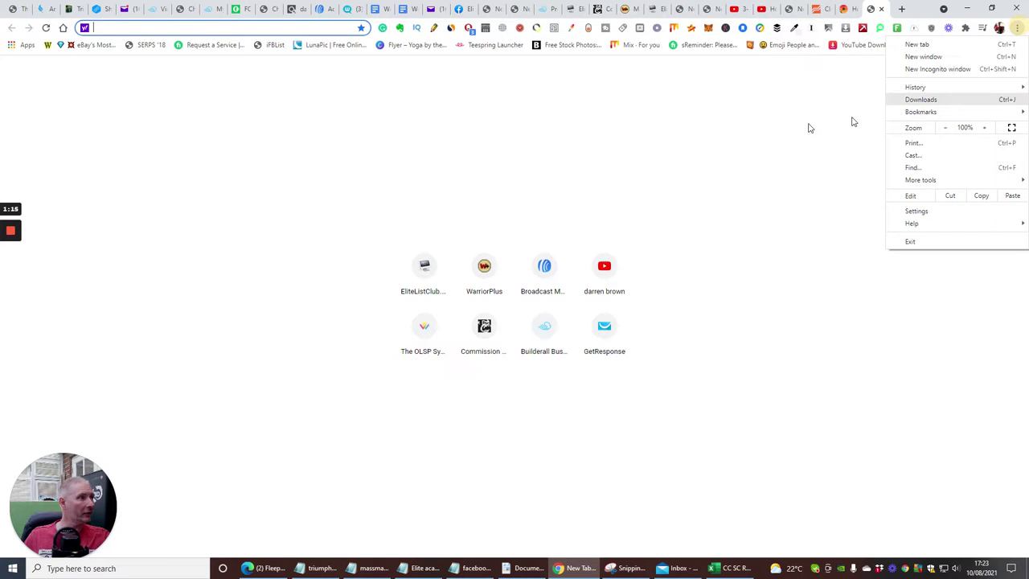
{"action": "left_click", "coordinate": [949, 69]}
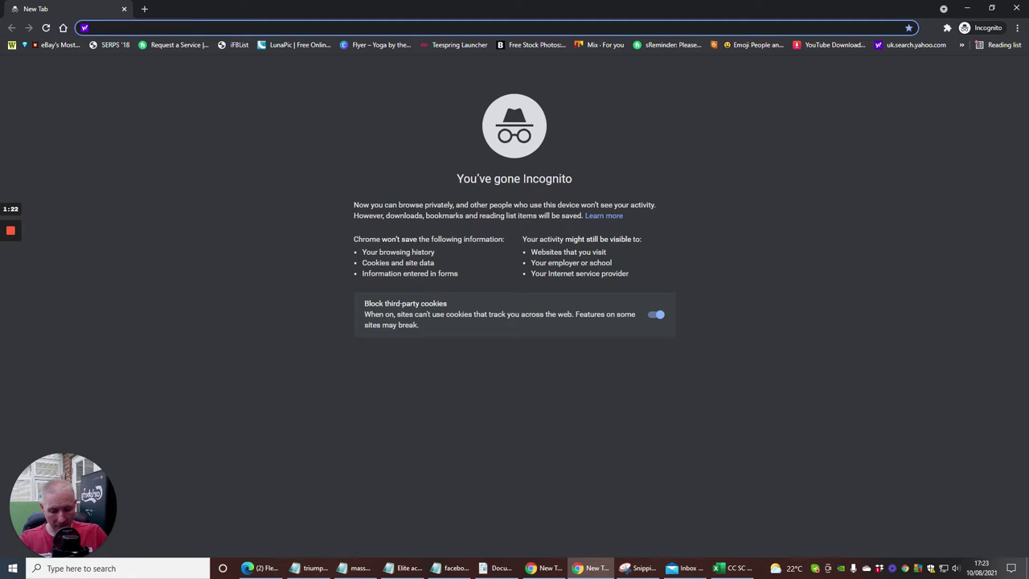
Step: Search 'tumblr' on Yahoo, accept the consent notice, and open the Tumblr website
{"action": "type", "text": "tumblr"}
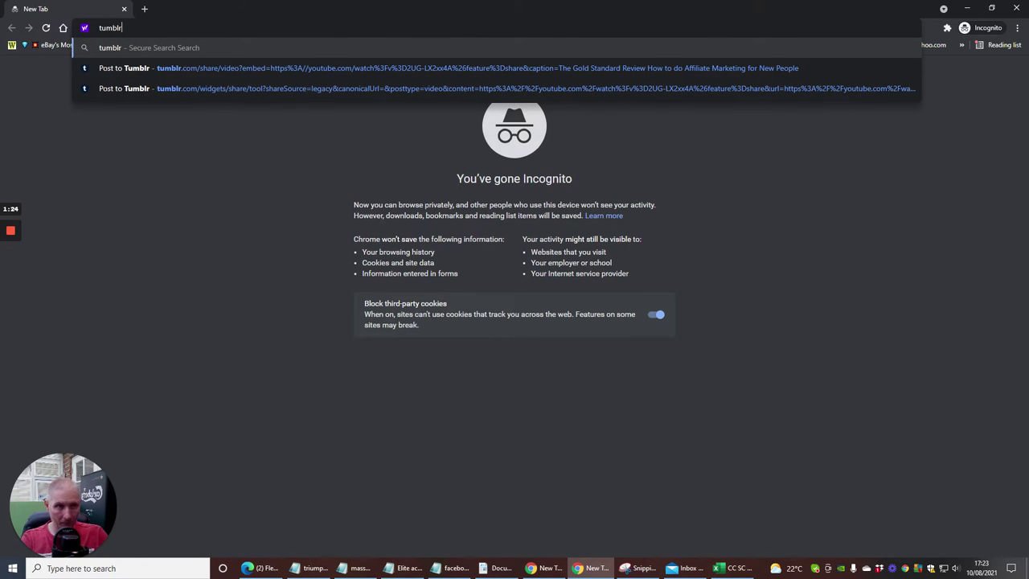
{"action": "left_click", "coordinate": [118, 48]}
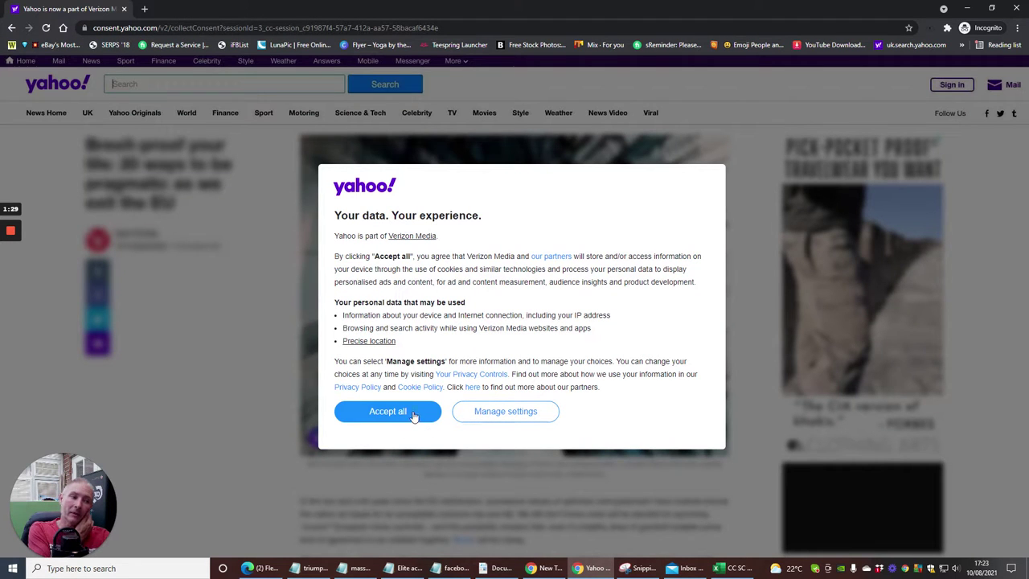
{"action": "left_click", "coordinate": [388, 412]}
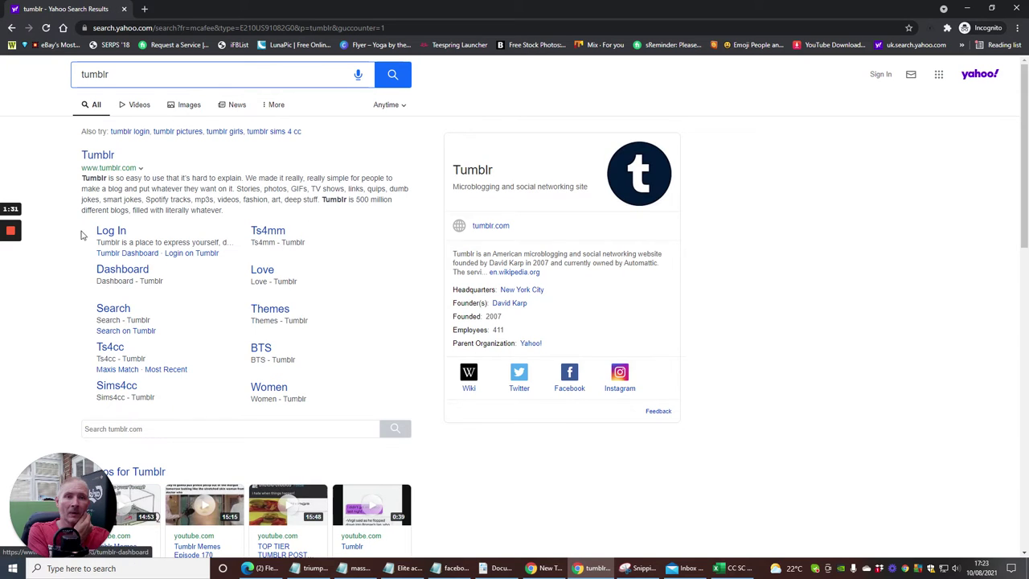
{"action": "left_click", "coordinate": [98, 155]}
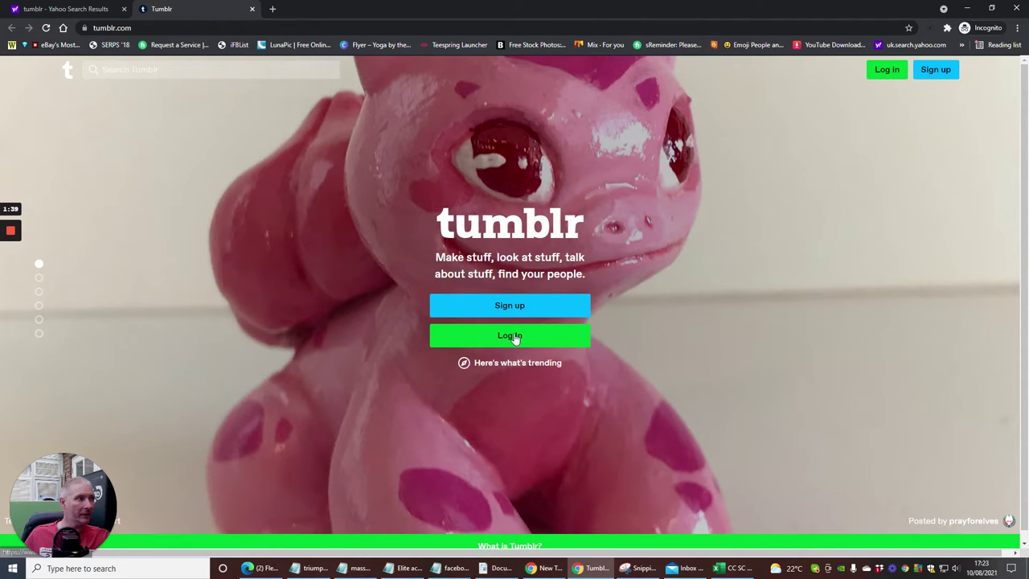
Step: Open Tumblr's sign-up form, then return to the regular Chrome window's New Tab page
{"action": "left_click", "coordinate": [477, 309]}
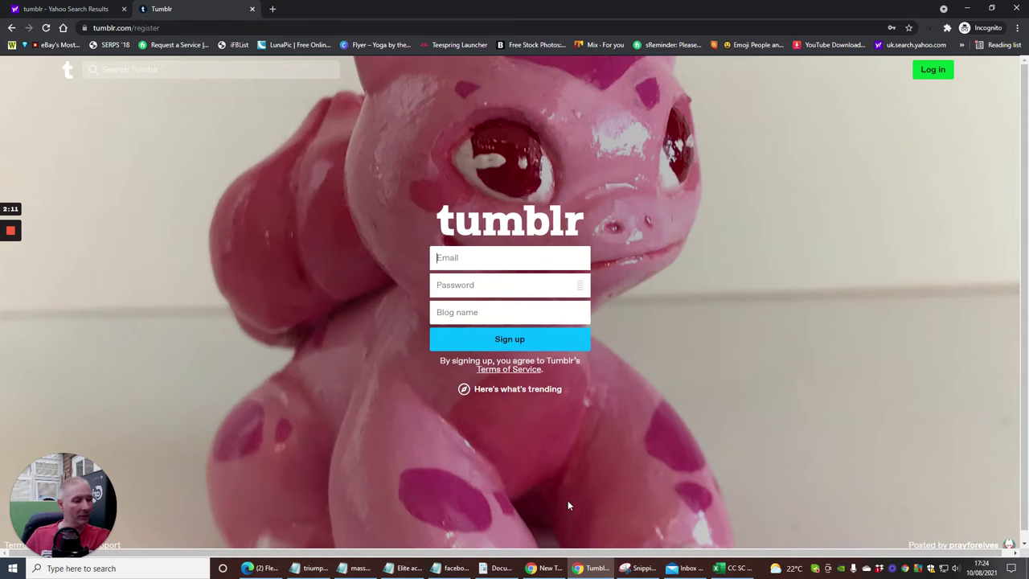
{"action": "left_click", "coordinate": [551, 569]}
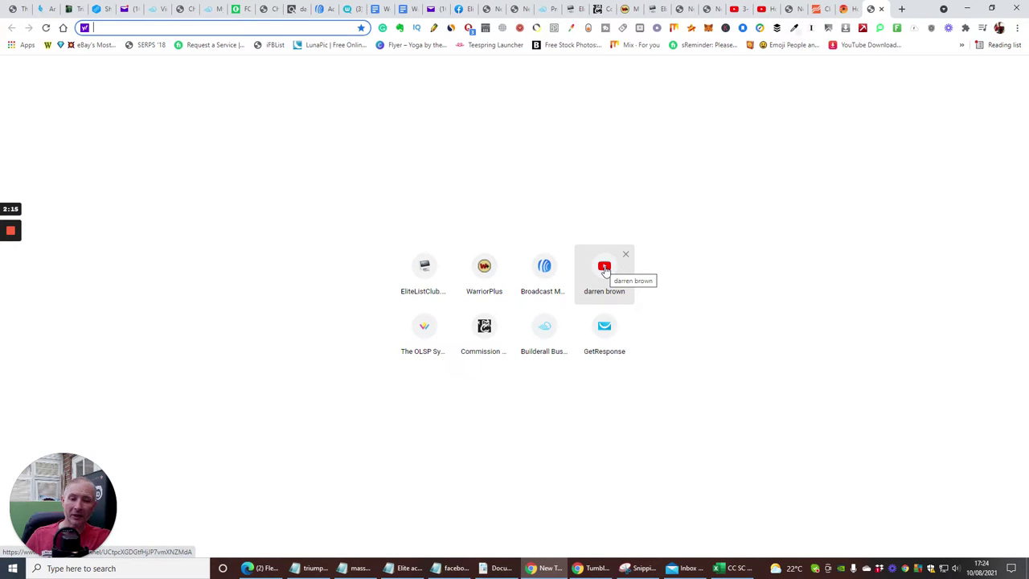
Step: Share the 'How to do Affiliate Marketing from new' YouTube video to a Tumblr post draft
{"action": "left_click", "coordinate": [604, 270]}
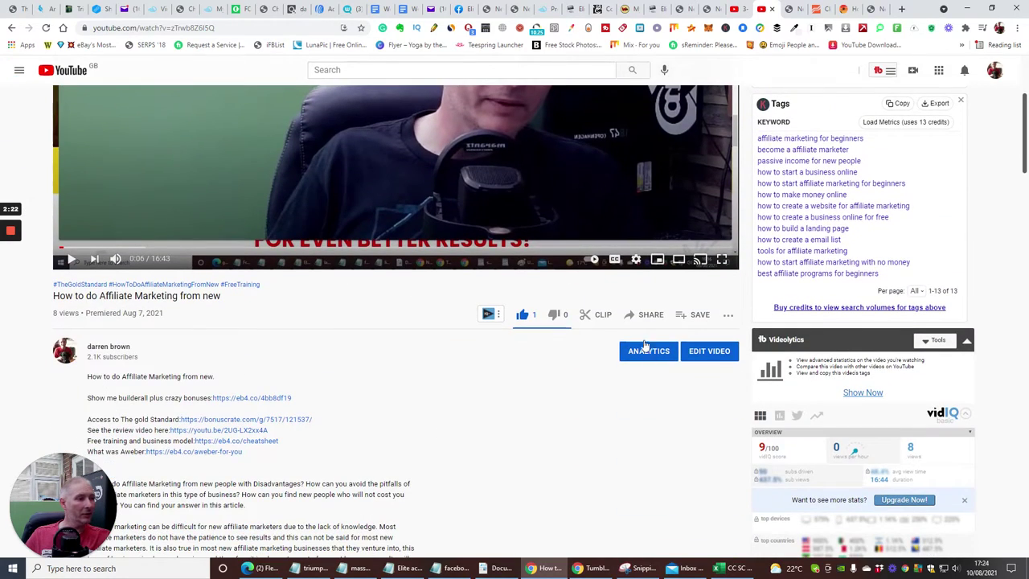
{"action": "left_click", "coordinate": [650, 316]}
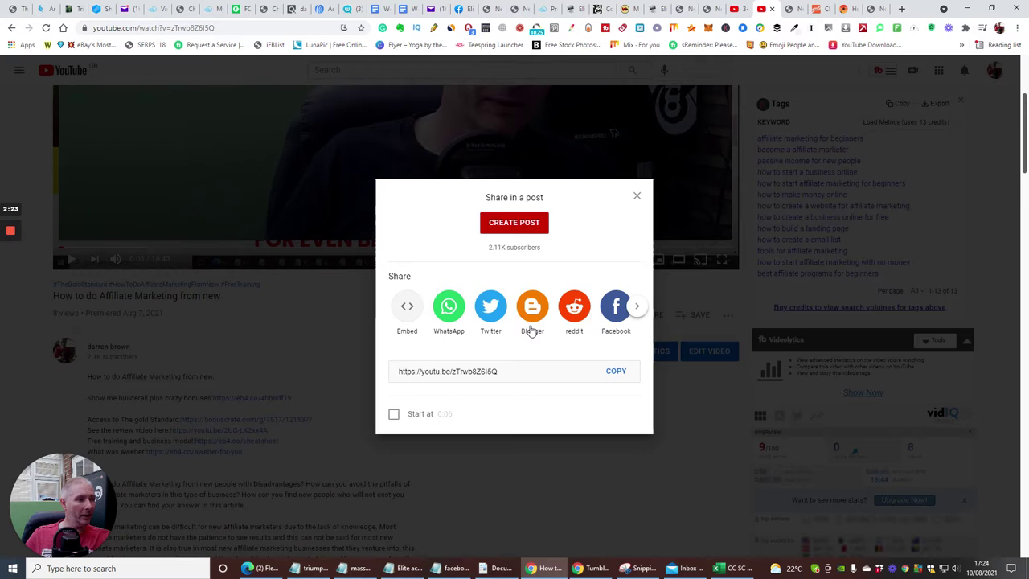
{"action": "left_click", "coordinate": [637, 306]}
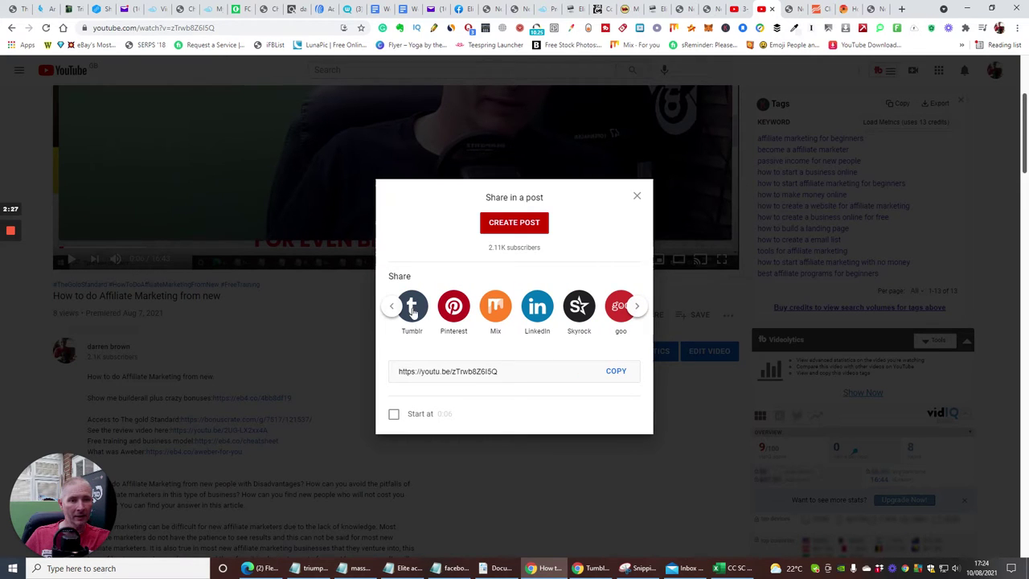
{"action": "left_click", "coordinate": [414, 310]}
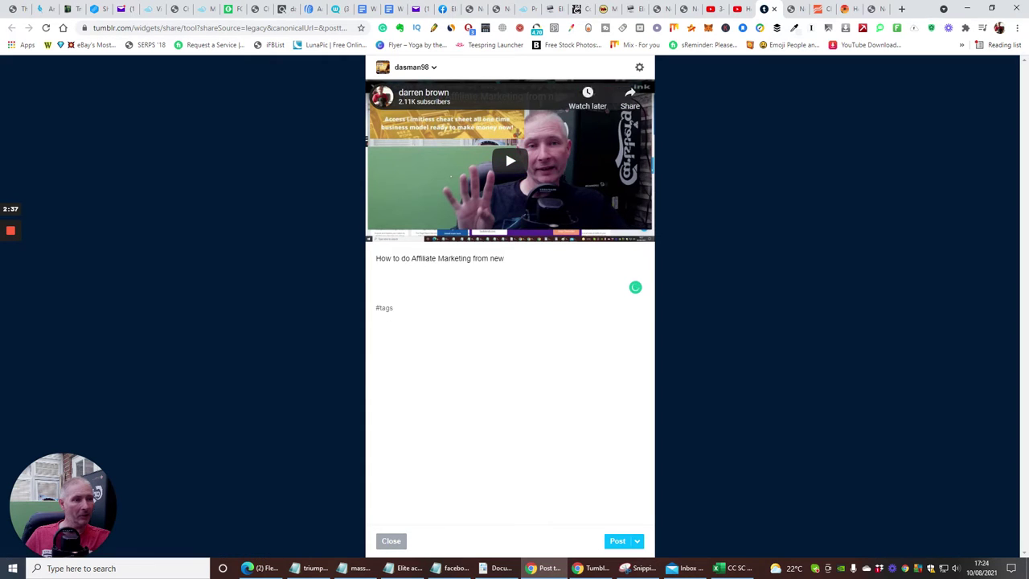
Step: Tag the post #passiveincome and #workfromhome, then add a blank line after the caption title
{"action": "left_click", "coordinate": [396, 307]}
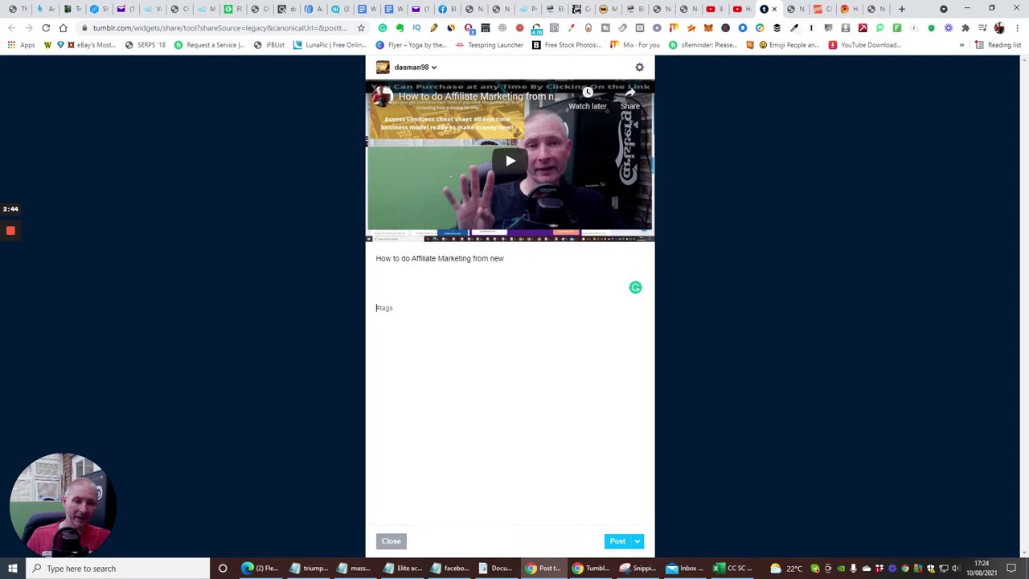
{"action": "type", "text": "passi"}
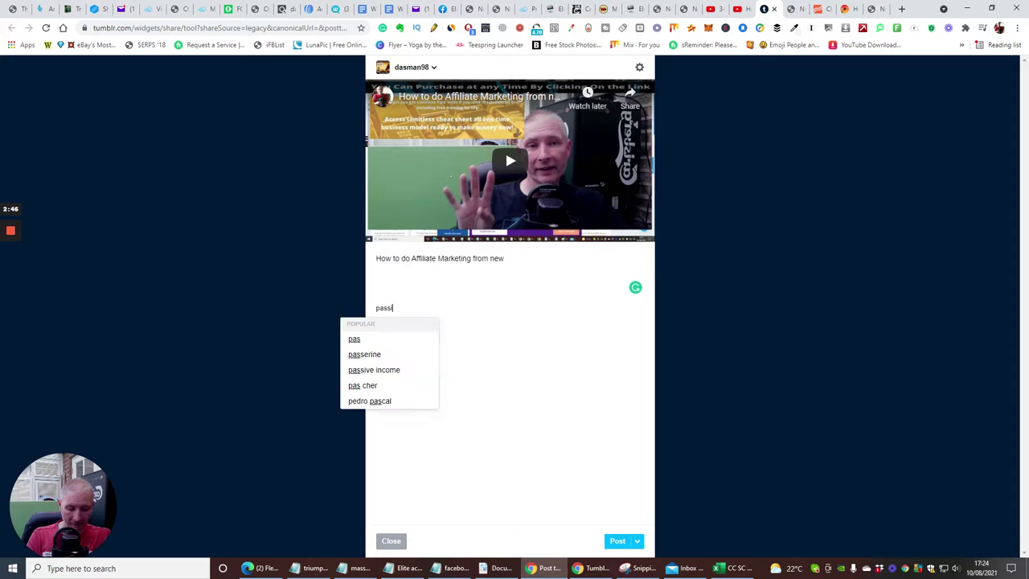
{"action": "type", "text": "veincome"}
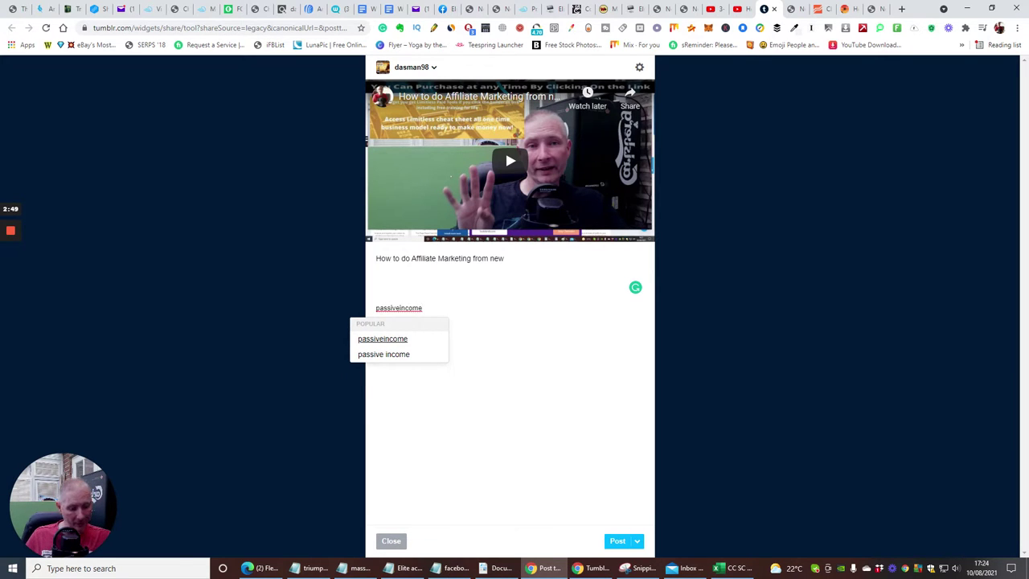
{"action": "key", "text": "Return"}
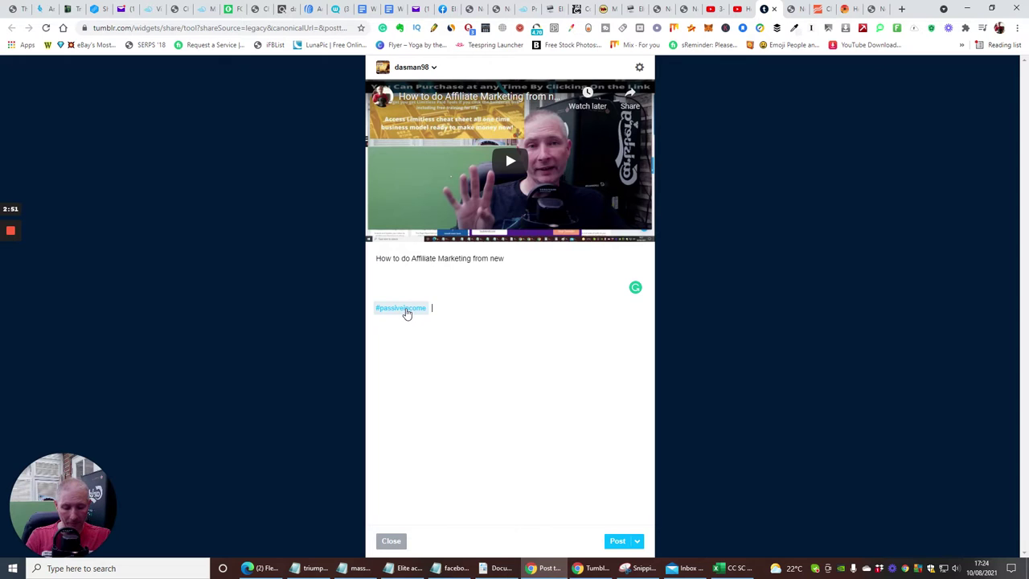
{"action": "type", "text": "workfrom"}
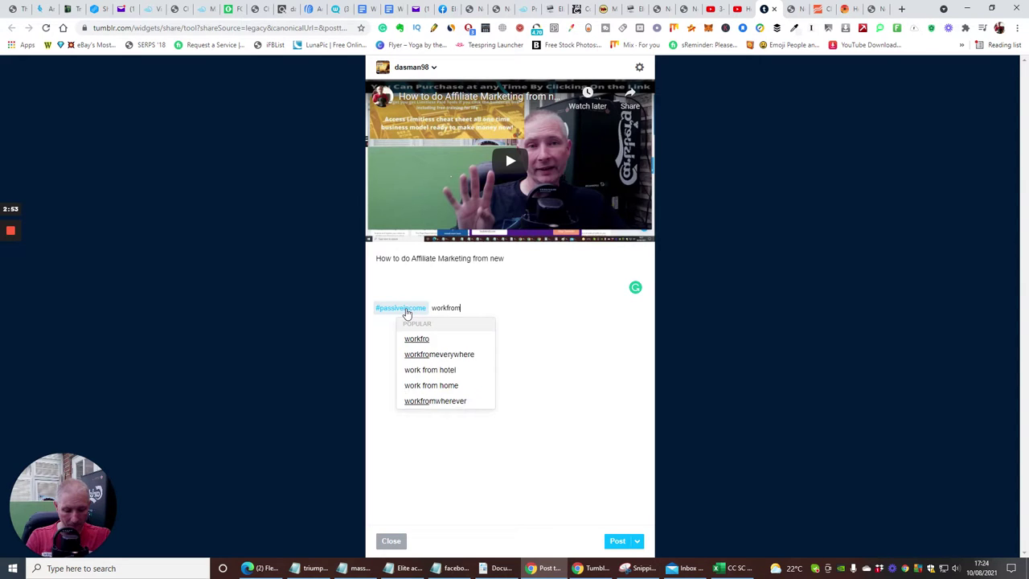
{"action": "type", "text": "home"}
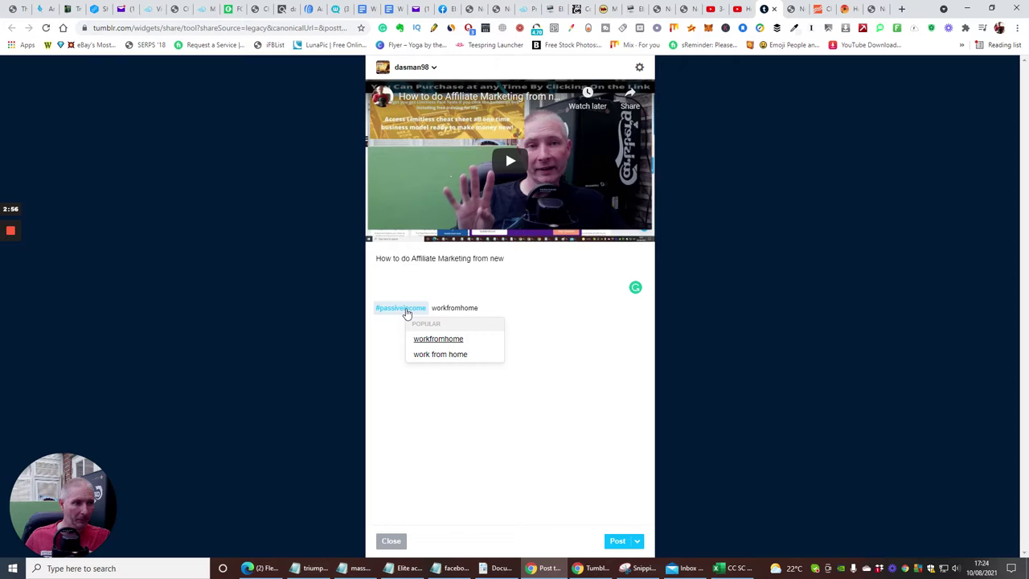
{"action": "key", "text": "Return"}
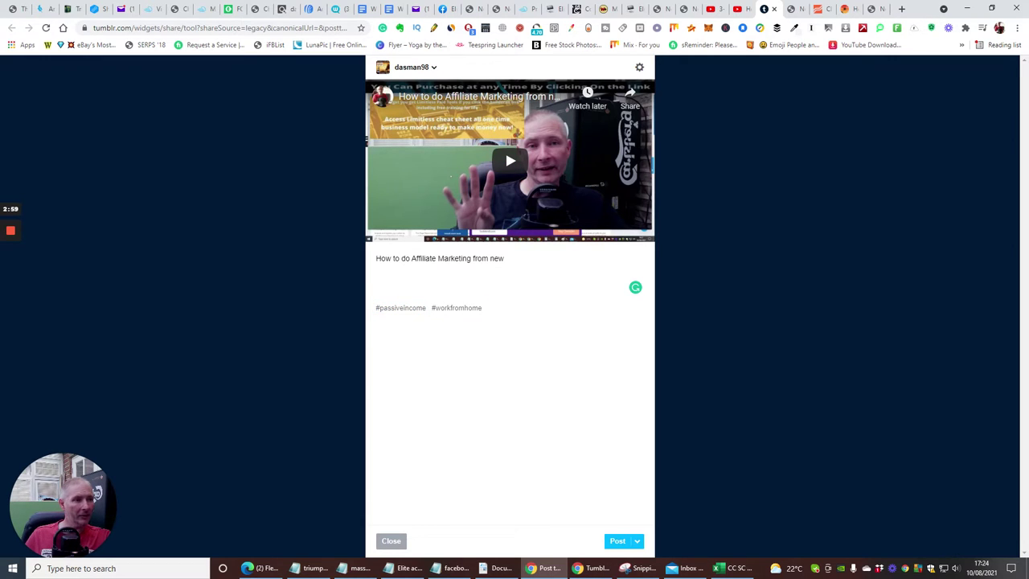
{"action": "left_click", "coordinate": [514, 259]}
{"action": "key", "text": "Return"}
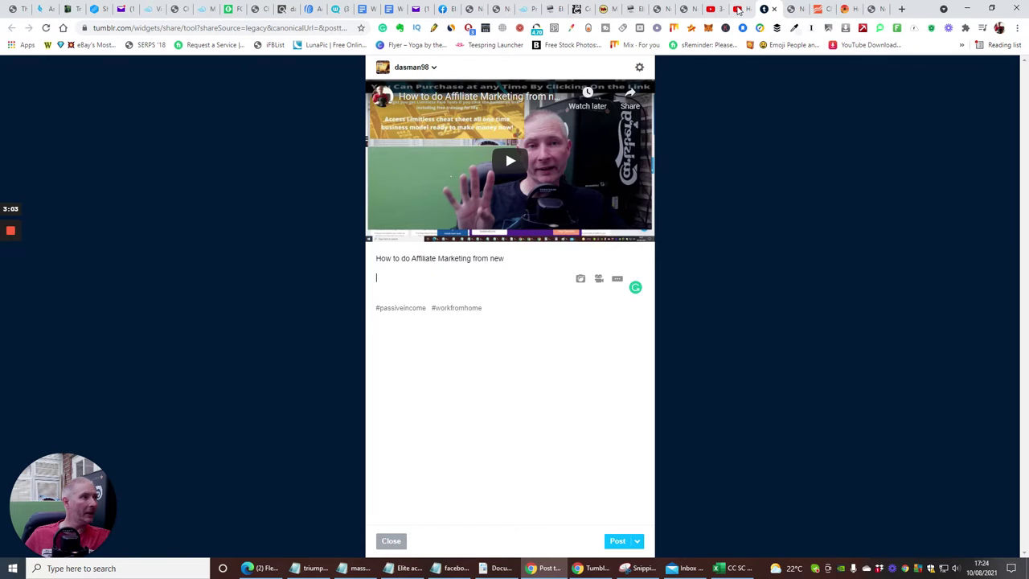
Step: Go to your own YouTube channel and scroll down to the video's description
{"action": "left_click", "coordinate": [740, 9]}
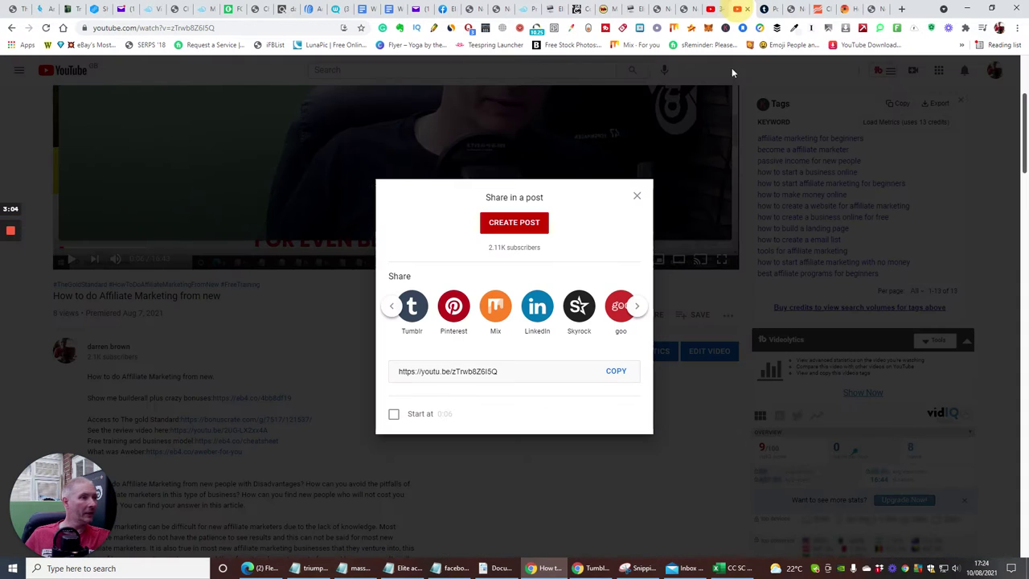
{"action": "left_click", "coordinate": [711, 9]}
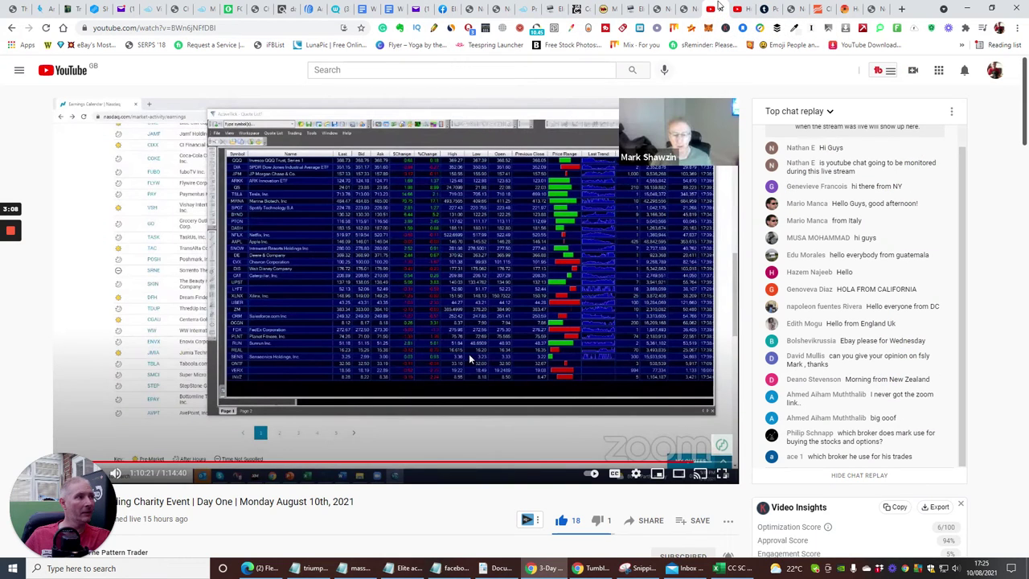
{"action": "left_click", "coordinate": [995, 70]}
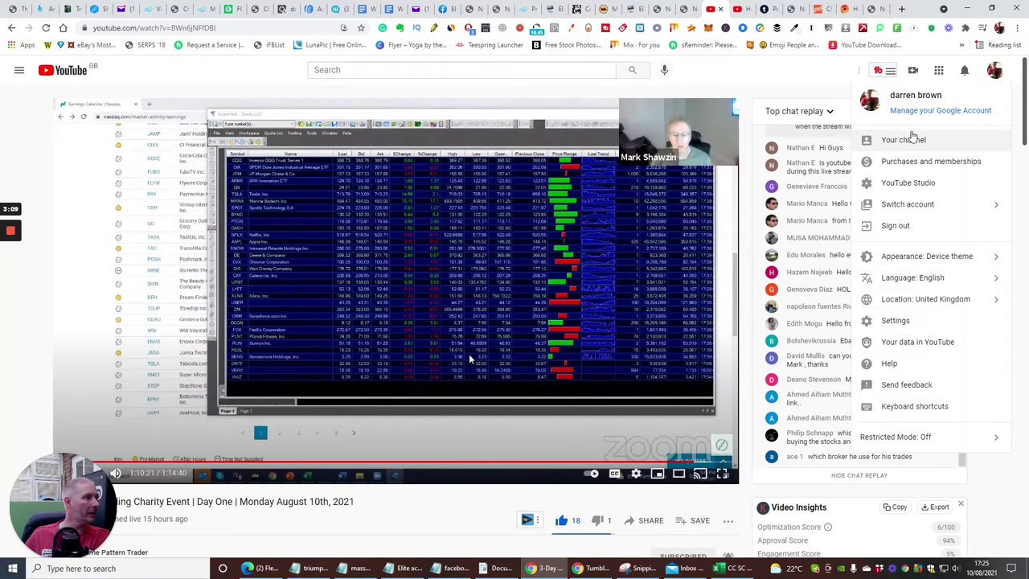
{"action": "left_click", "coordinate": [899, 138]}
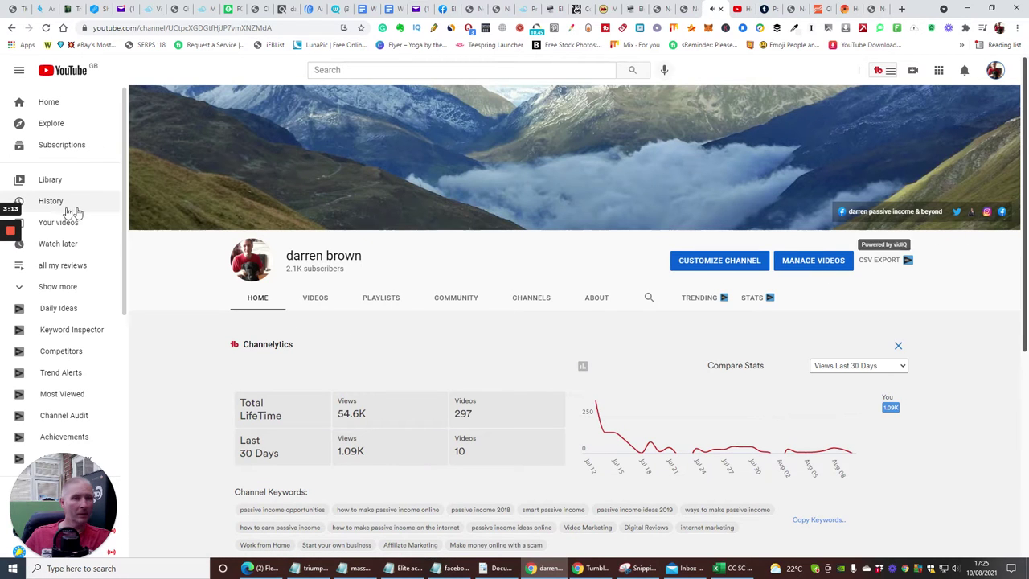
{"action": "mouse_move", "coordinate": [997, 121]}
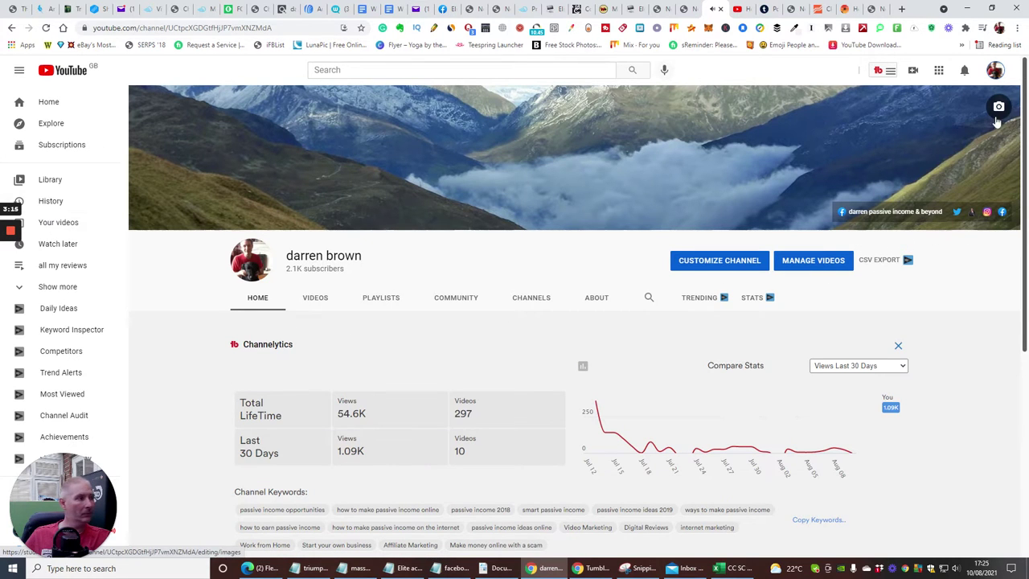
{"action": "left_click", "coordinate": [996, 71]}
{"action": "left_click", "coordinate": [903, 140]}
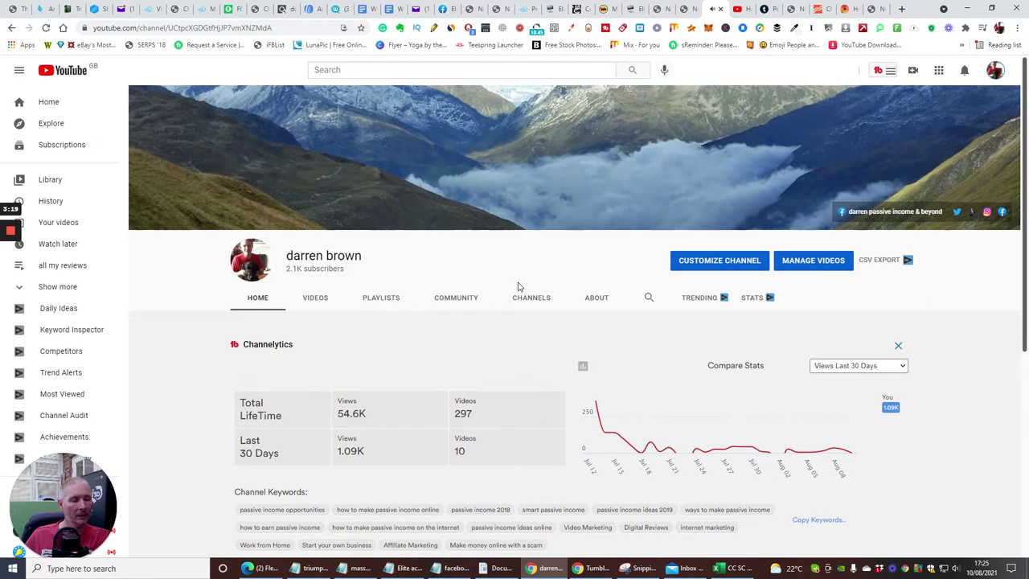
{"action": "scroll", "coordinate": [498, 160], "scroll_direction": "down", "scroll_amount": 4}
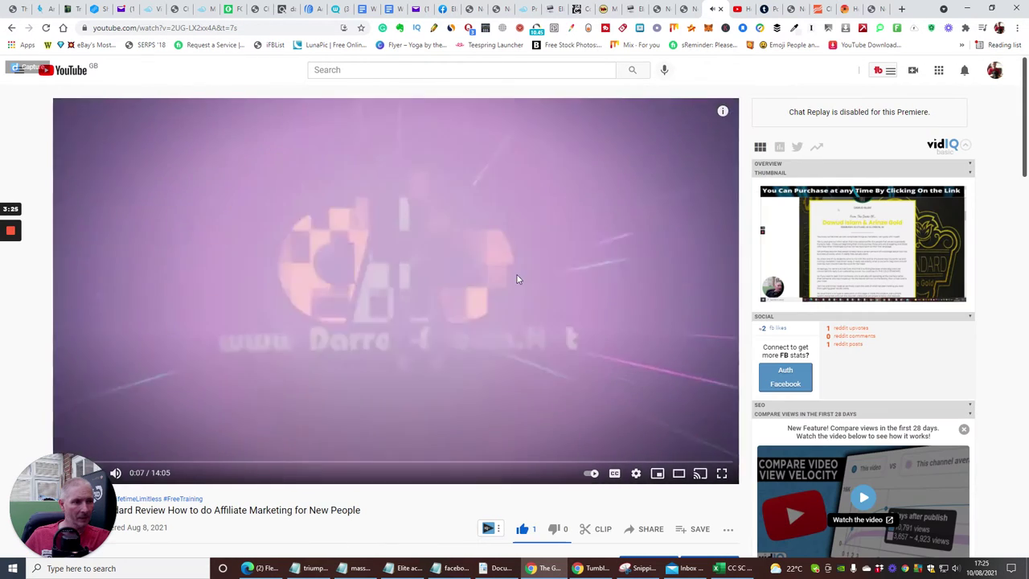
{"action": "scroll", "coordinate": [559, 215], "scroll_direction": "down", "scroll_amount": 4}
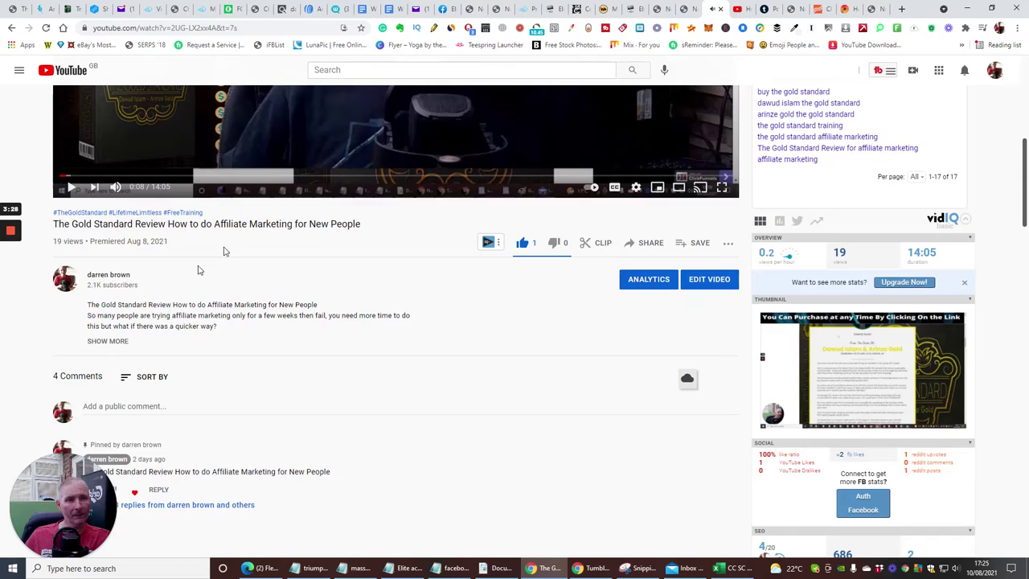
Step: Copy the description from 'The Gold Standard Review…' through 'a quicker way?'
{"action": "left_click_drag", "start_coordinate": [85, 303], "coordinate": [237, 328]}
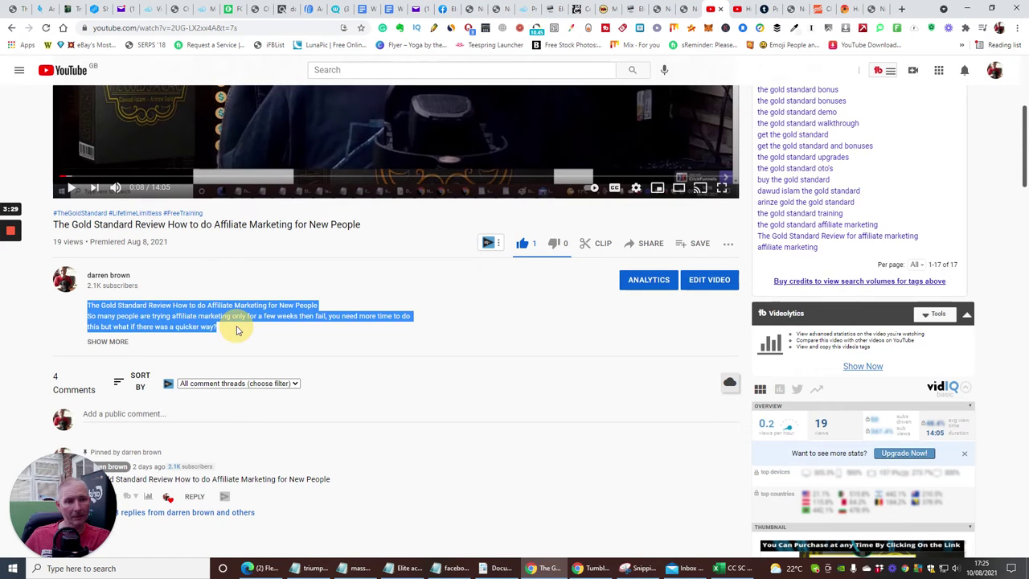
{"action": "right_click", "coordinate": [201, 313]}
{"action": "left_click", "coordinate": [213, 320]}
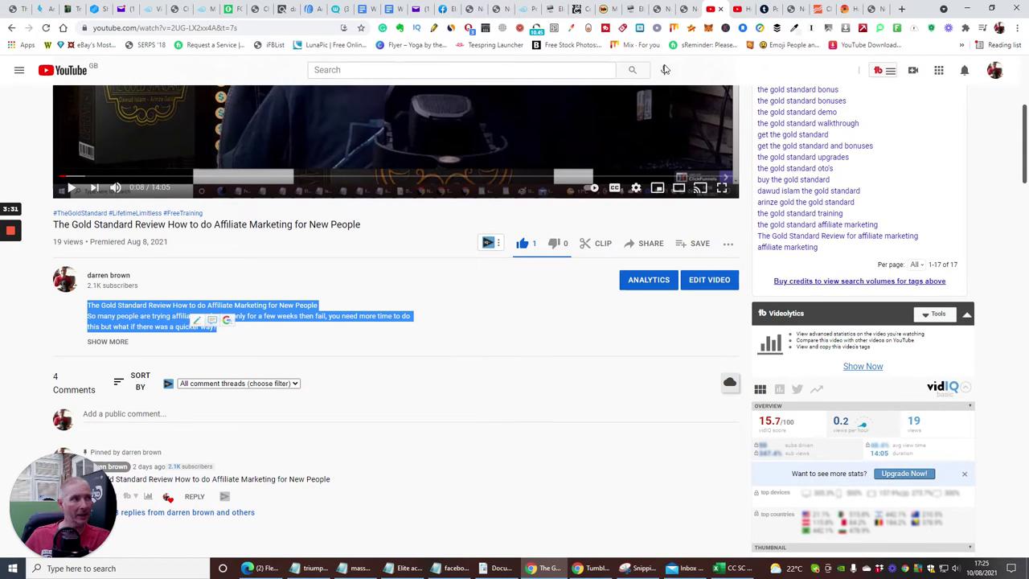
Step: Paste the copied YouTube description as the post caption and publish the video post
{"action": "left_click", "coordinate": [764, 9]}
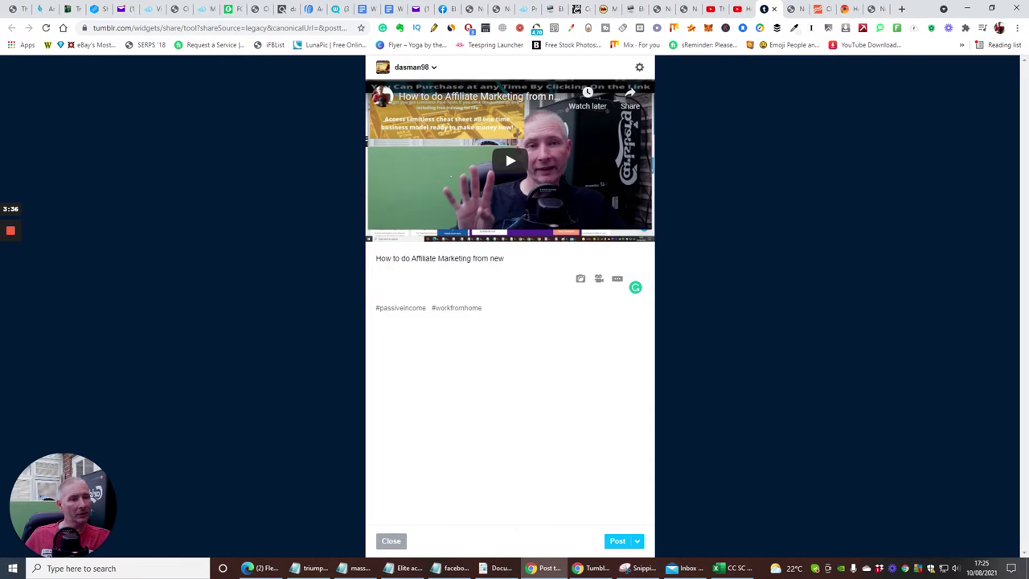
{"action": "right_click", "coordinate": [391, 279]}
{"action": "left_click", "coordinate": [416, 357]}
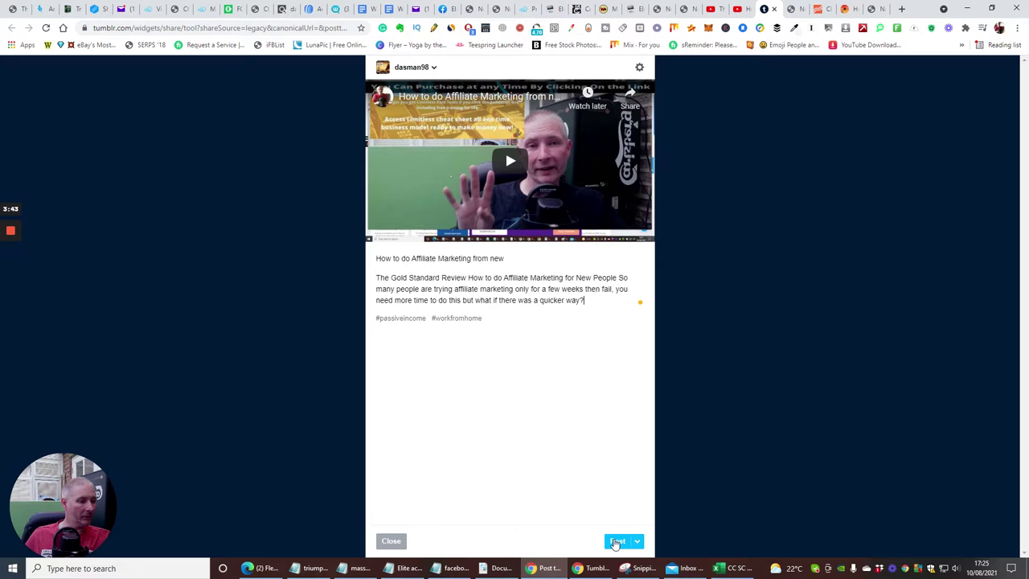
{"action": "left_click", "coordinate": [617, 543]}
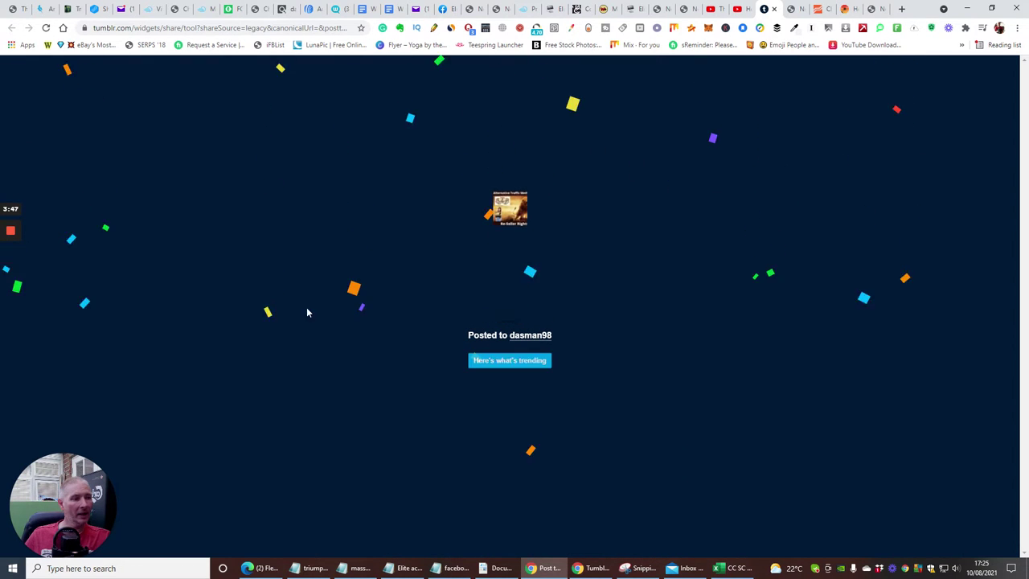
Step: Open the trending page, agree to the privacy notice, and scroll the Explore feed
{"action": "left_click", "coordinate": [508, 362]}
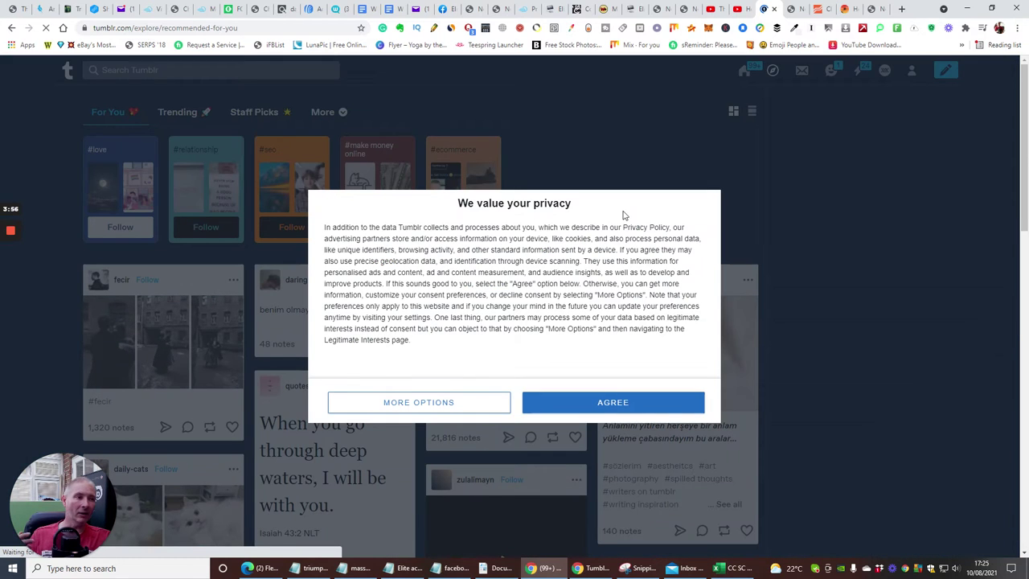
{"action": "left_click", "coordinate": [599, 401]}
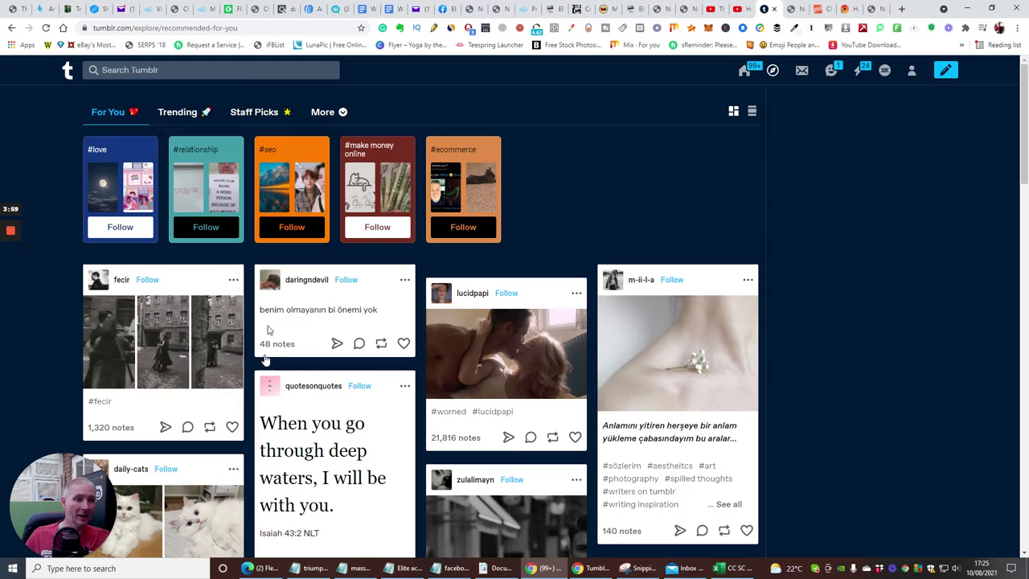
{"action": "scroll", "coordinate": [367, 352], "scroll_direction": "down", "scroll_amount": 6}
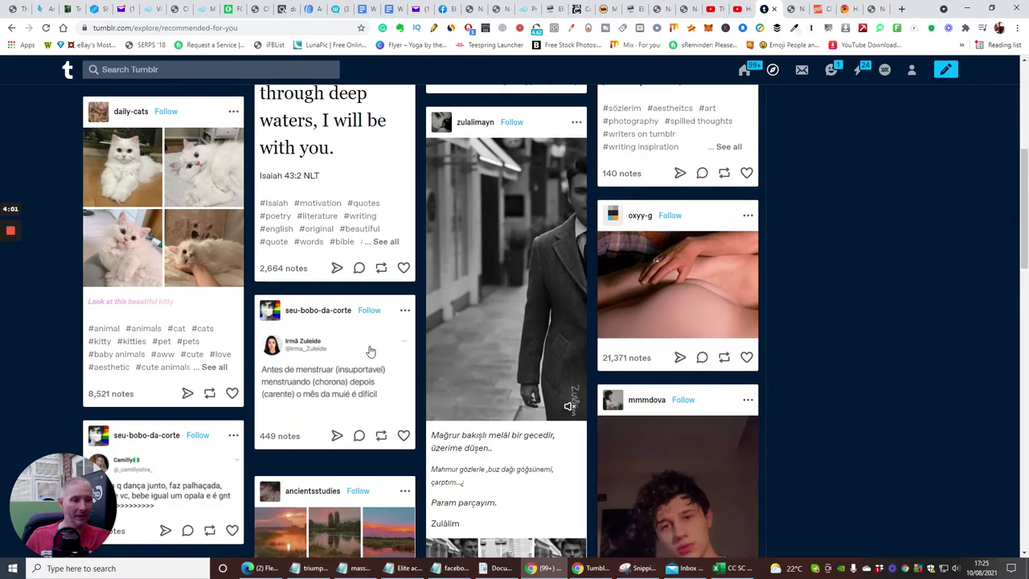
{"action": "scroll", "coordinate": [370, 351], "scroll_direction": "down", "scroll_amount": 5}
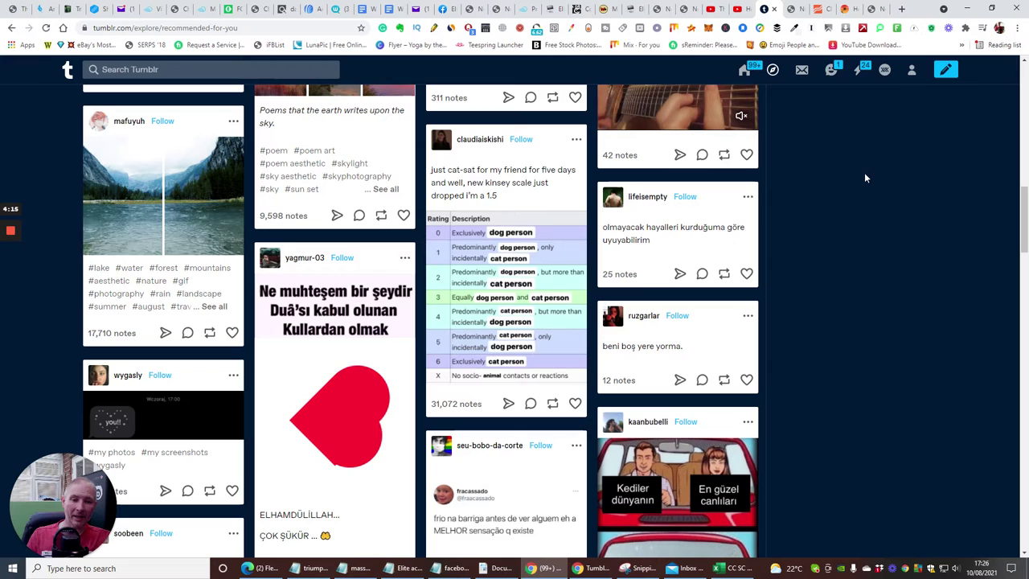
Step: Open the account menu and scroll through its list of Tumblr blogs
{"action": "left_click", "coordinate": [913, 71]}
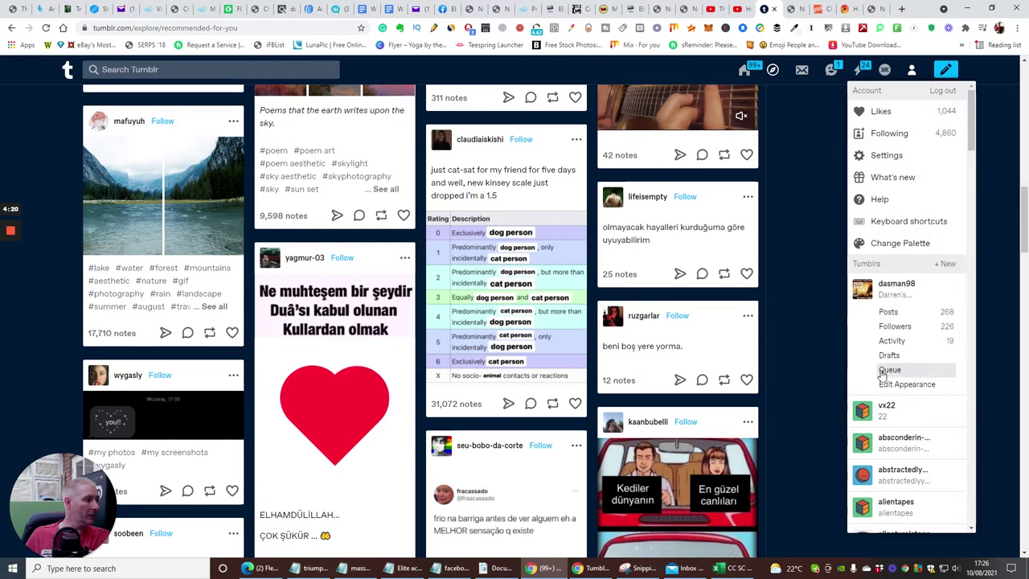
{"action": "left_click_drag", "start_coordinate": [974, 122], "coordinate": [976, 153]}
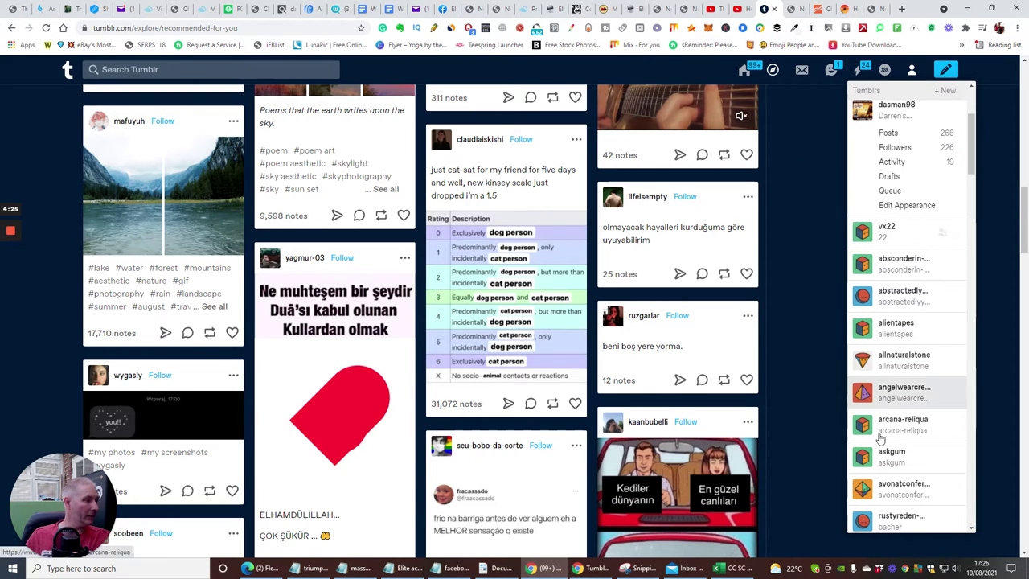
{"action": "left_click_drag", "start_coordinate": [973, 145], "coordinate": [969, 96]}
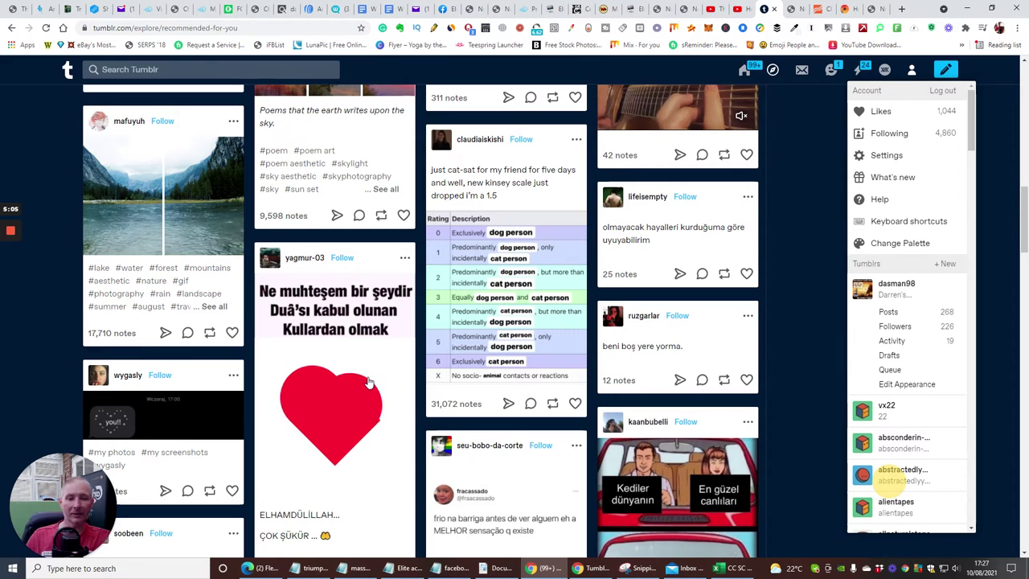
Step: Scroll the Explore feed, view the moon photo at full size, then close it
{"action": "scroll", "coordinate": [434, 302], "scroll_direction": "down", "scroll_amount": 10}
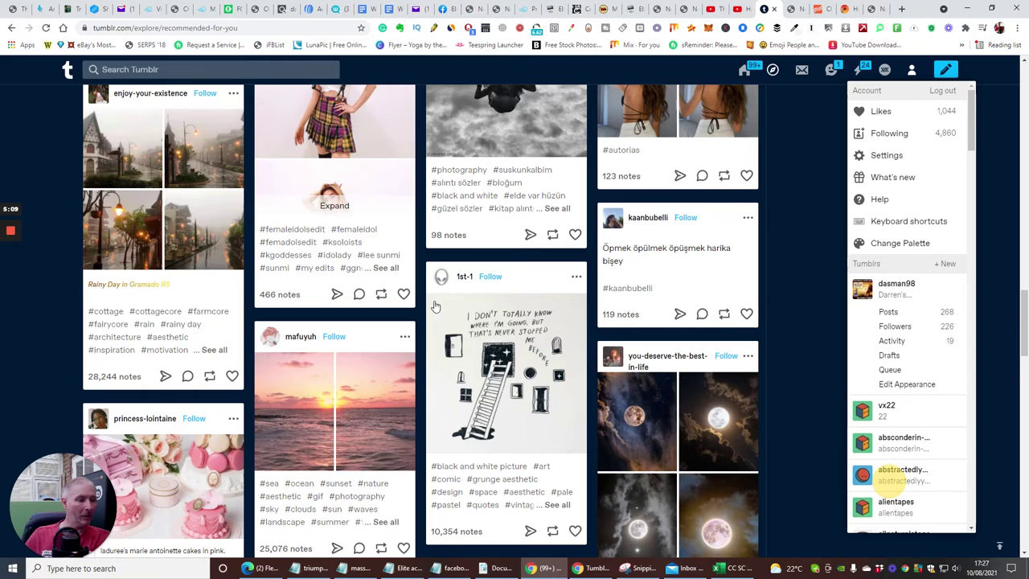
{"action": "scroll", "coordinate": [434, 306], "scroll_direction": "down", "scroll_amount": 2}
{"action": "scroll", "coordinate": [434, 306], "scroll_direction": "down", "scroll_amount": 2}
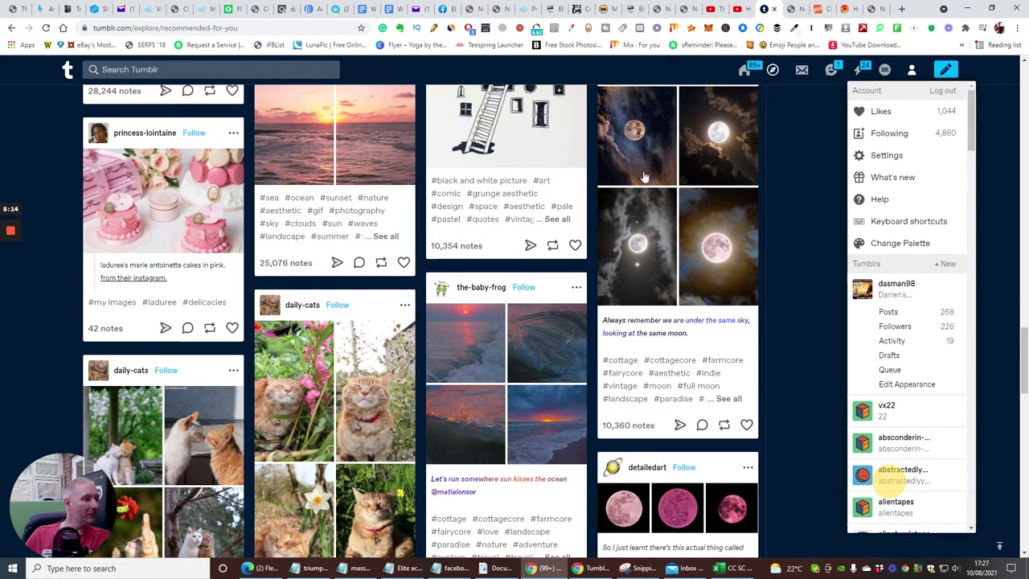
{"action": "scroll", "coordinate": [508, 334], "scroll_direction": "up", "scroll_amount": 1}
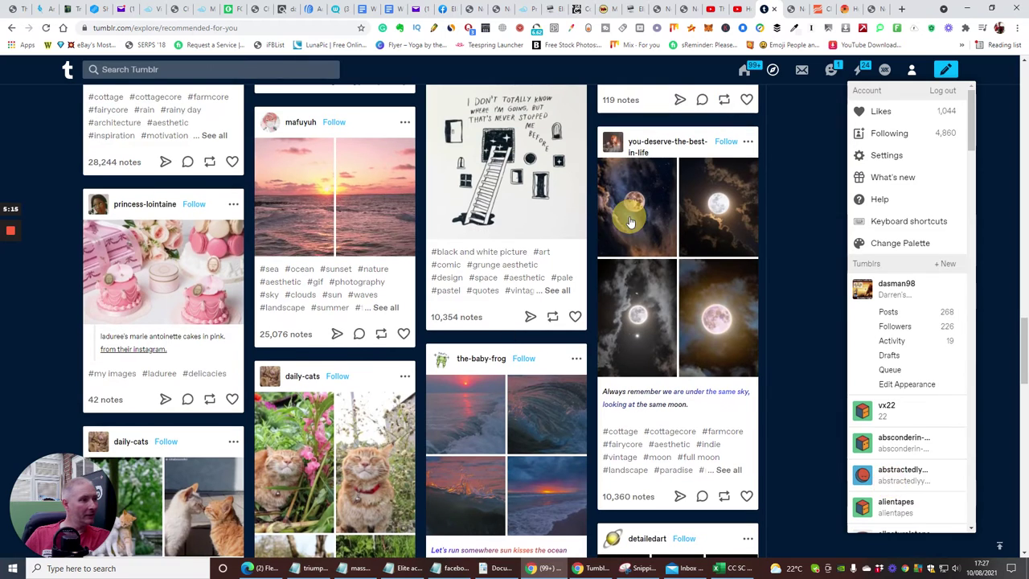
{"action": "left_click", "coordinate": [650, 275]}
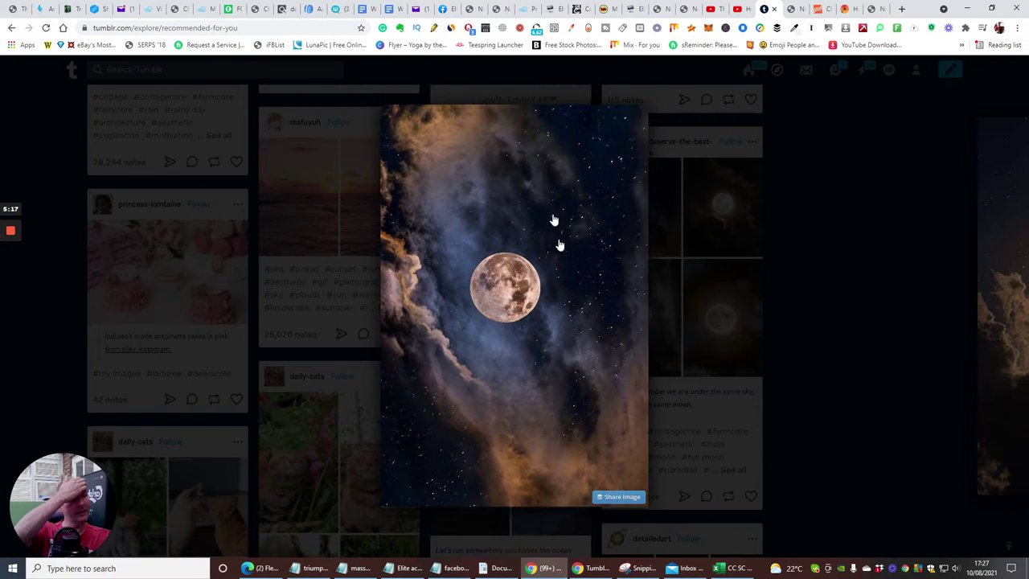
{"action": "right_click", "coordinate": [585, 198]}
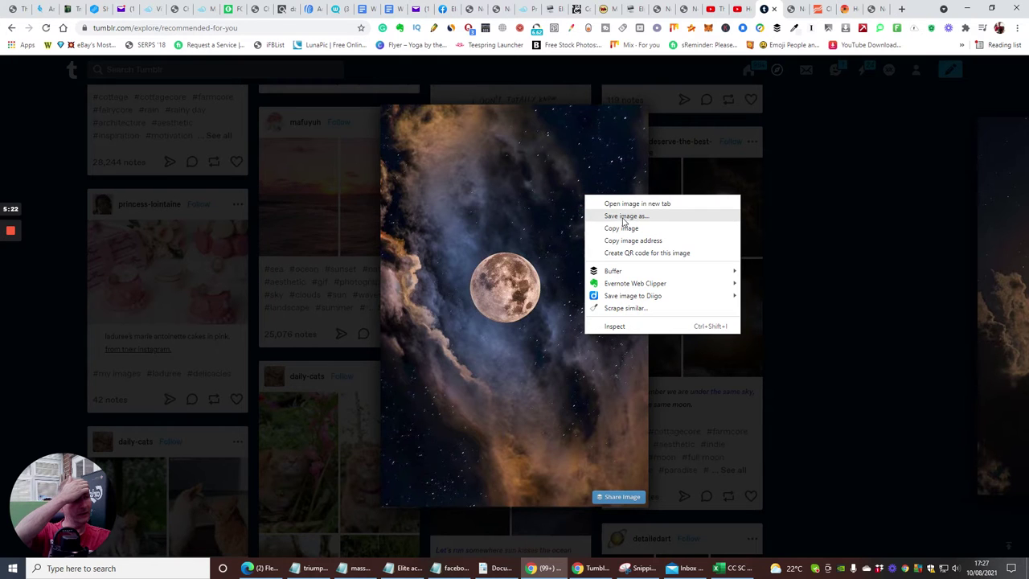
{"action": "left_click", "coordinate": [868, 249]}
{"action": "left_click", "coordinate": [869, 248]}
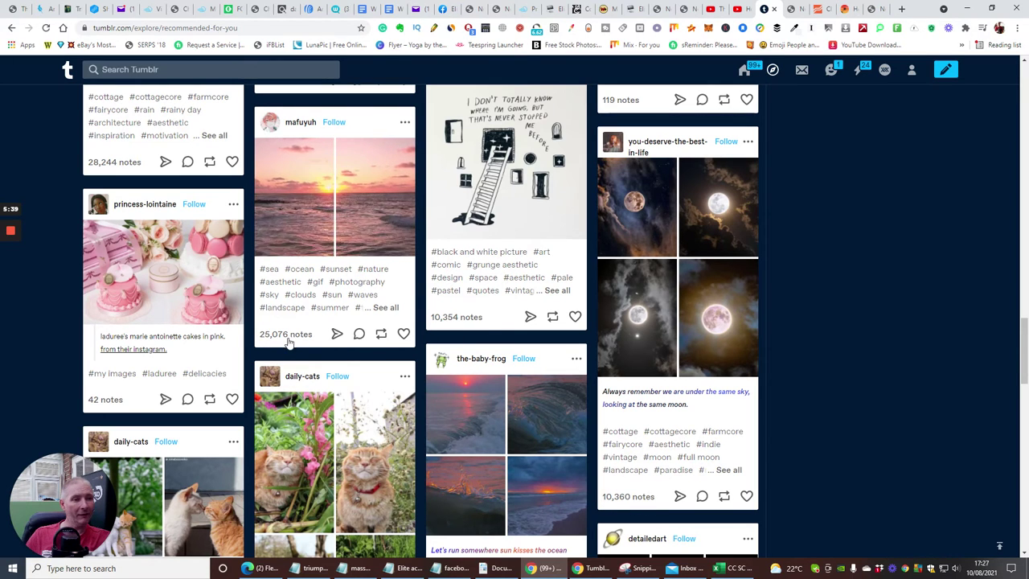
{"action": "scroll", "coordinate": [333, 351], "scroll_direction": "up", "scroll_amount": 6}
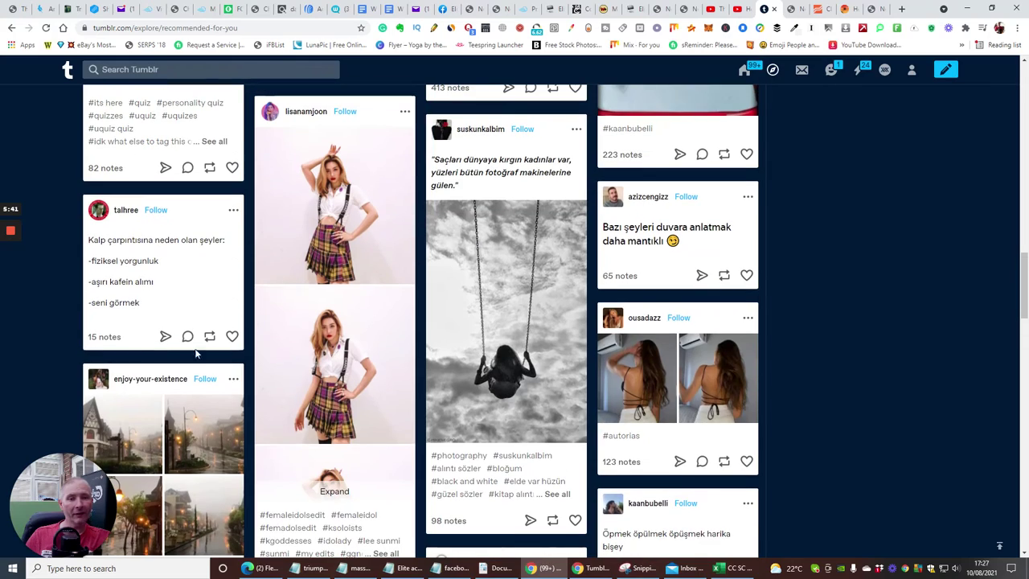
{"action": "scroll", "coordinate": [439, 224], "scroll_direction": "up", "scroll_amount": 10}
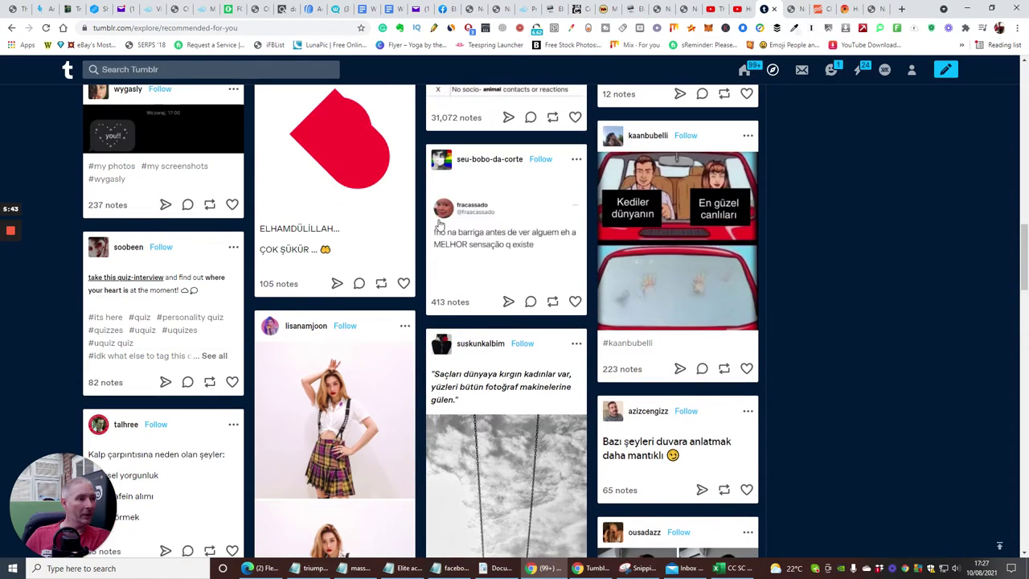
{"action": "scroll", "coordinate": [439, 237], "scroll_direction": "up", "scroll_amount": 10}
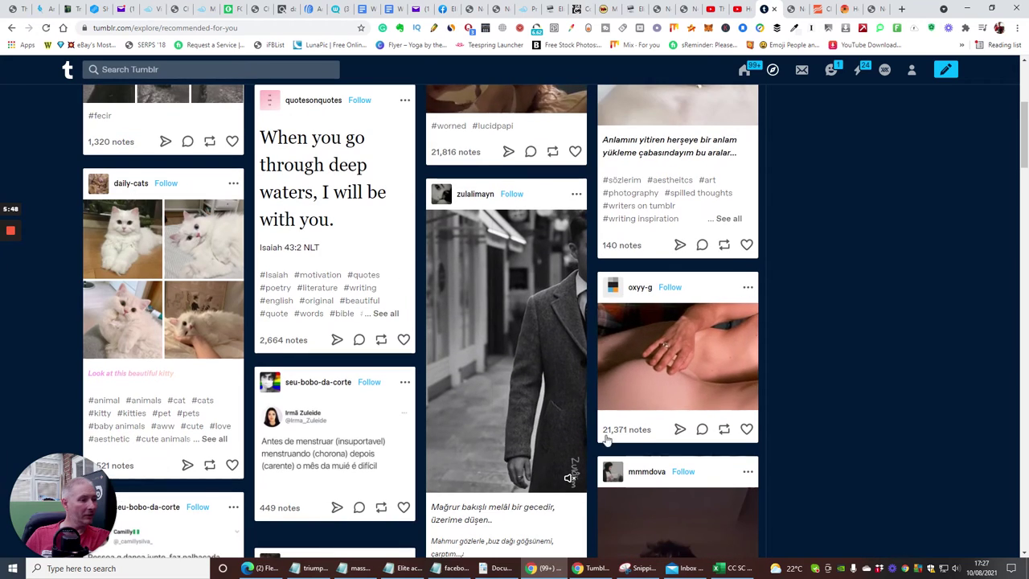
{"action": "scroll", "coordinate": [413, 389], "scroll_direction": "up", "scroll_amount": 3}
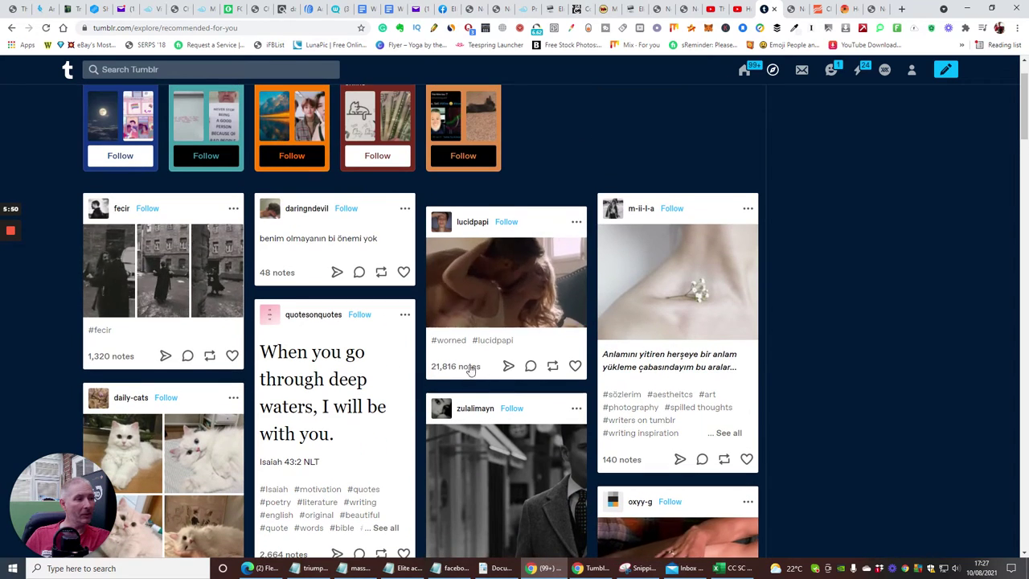
{"action": "scroll", "coordinate": [410, 374], "scroll_direction": "up", "scroll_amount": 2}
{"action": "scroll", "coordinate": [406, 362], "scroll_direction": "down", "scroll_amount": 3}
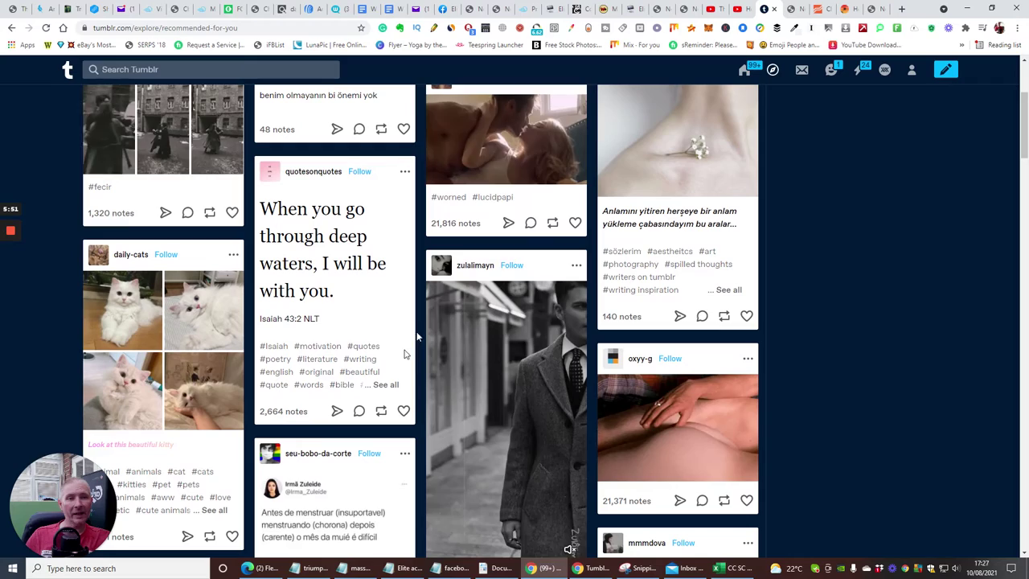
{"action": "scroll", "coordinate": [435, 252], "scroll_direction": "down", "scroll_amount": 3}
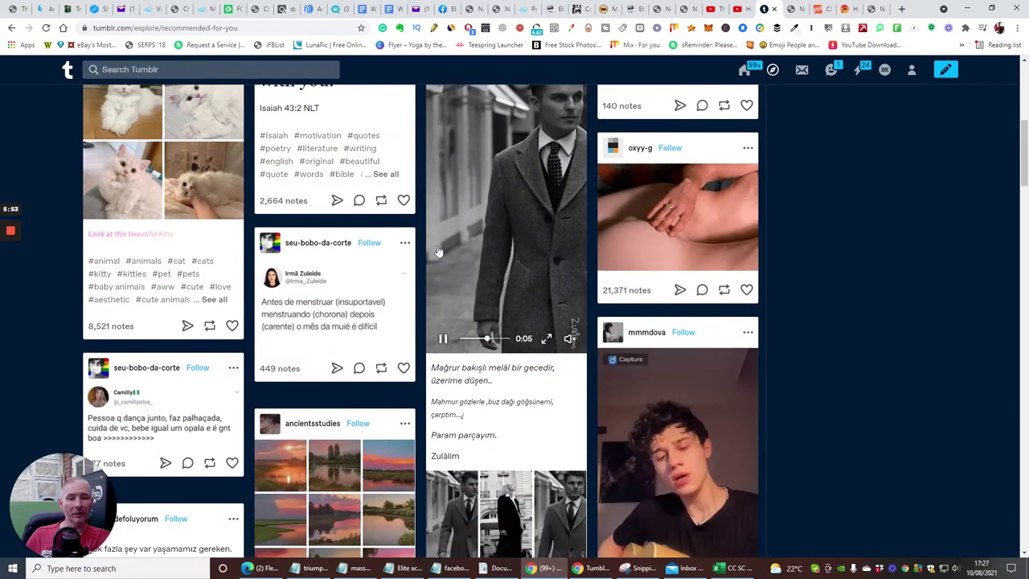
{"action": "scroll", "coordinate": [359, 233], "scroll_direction": "down", "scroll_amount": 6}
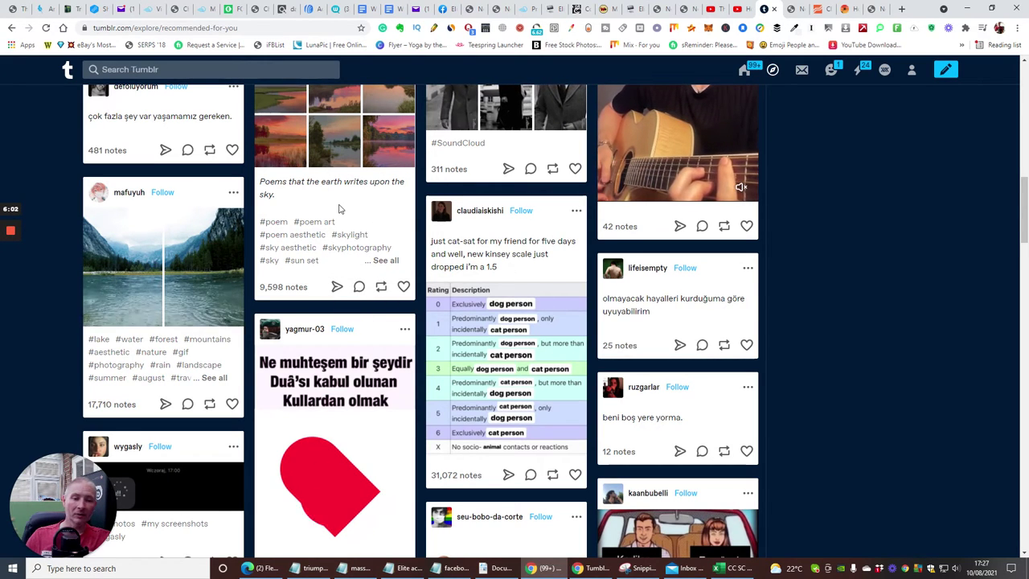
{"action": "mouse_move", "coordinate": [635, 191]}
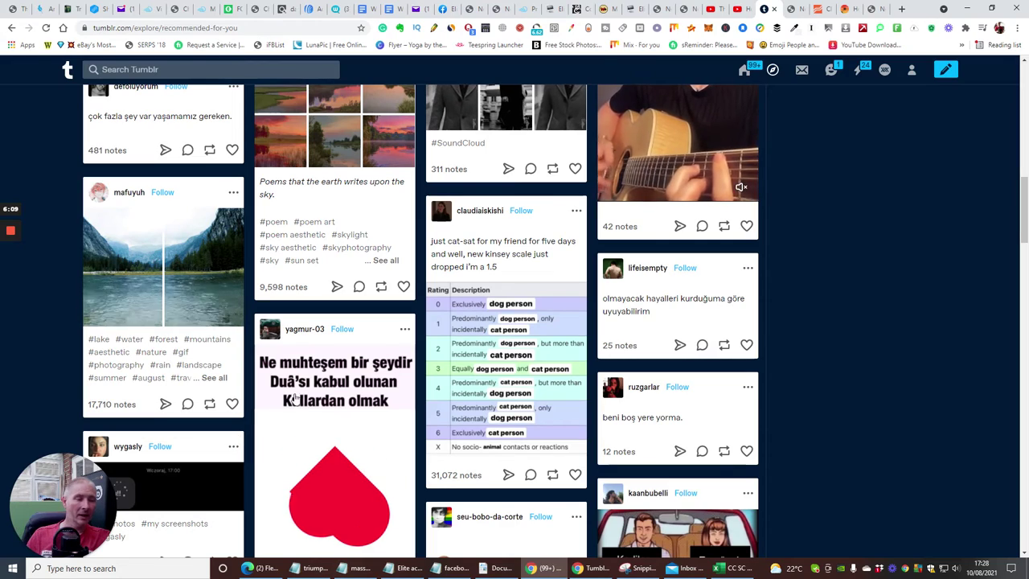
{"action": "scroll", "coordinate": [364, 342], "scroll_direction": "up", "scroll_amount": 5}
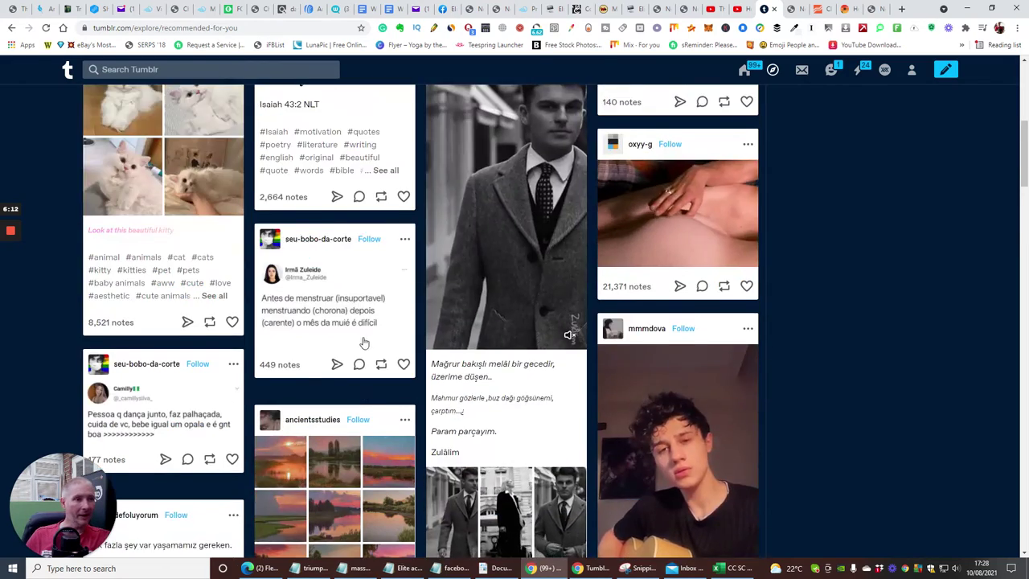
{"action": "scroll", "coordinate": [358, 346], "scroll_direction": "down", "scroll_amount": 8}
{"action": "scroll", "coordinate": [350, 354], "scroll_direction": "up", "scroll_amount": 7}
{"action": "scroll", "coordinate": [350, 359], "scroll_direction": "up", "scroll_amount": 10}
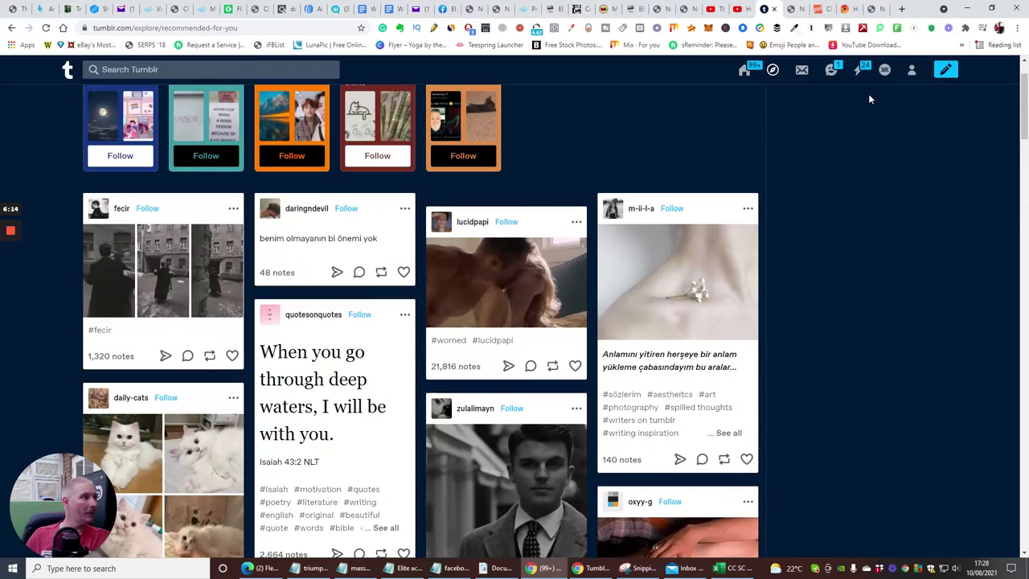
Step: Follow the #relationship, #seo, #make money online and #ecommerce tags
{"action": "scroll", "coordinate": [525, 170], "scroll_direction": "up", "scroll_amount": 1}
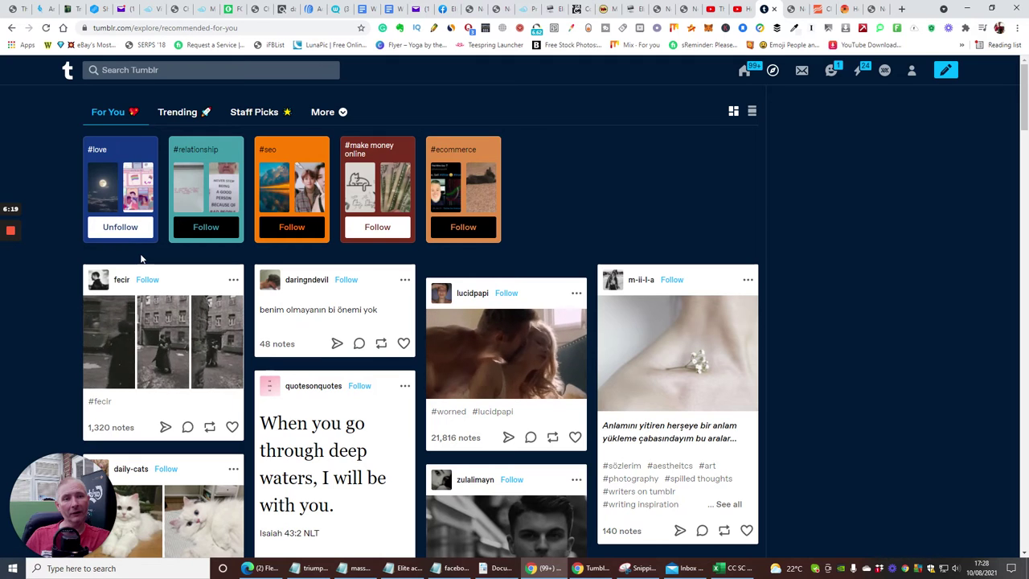
{"action": "left_click", "coordinate": [205, 228]}
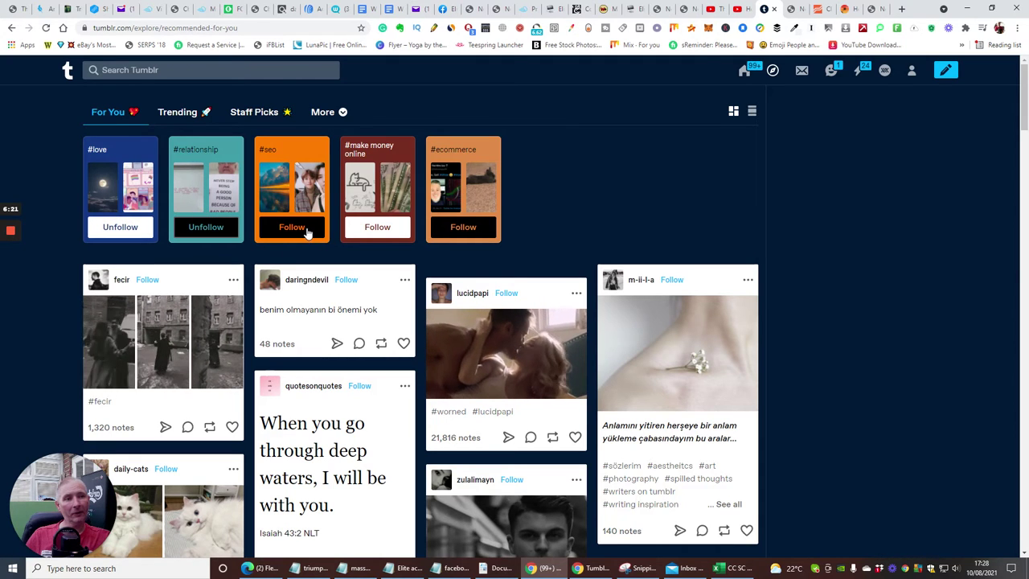
{"action": "left_click", "coordinate": [306, 231]}
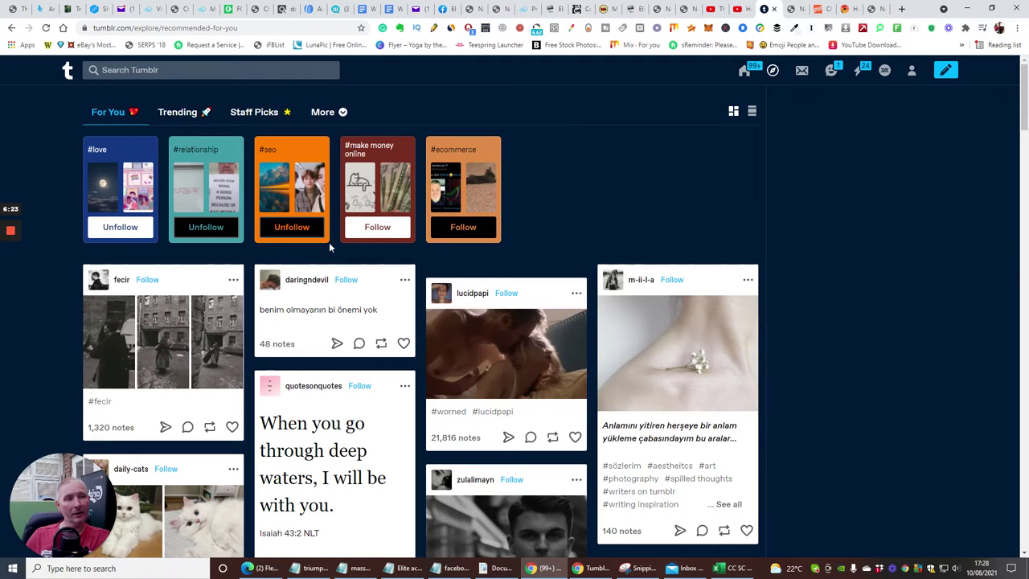
{"action": "left_click", "coordinate": [379, 229]}
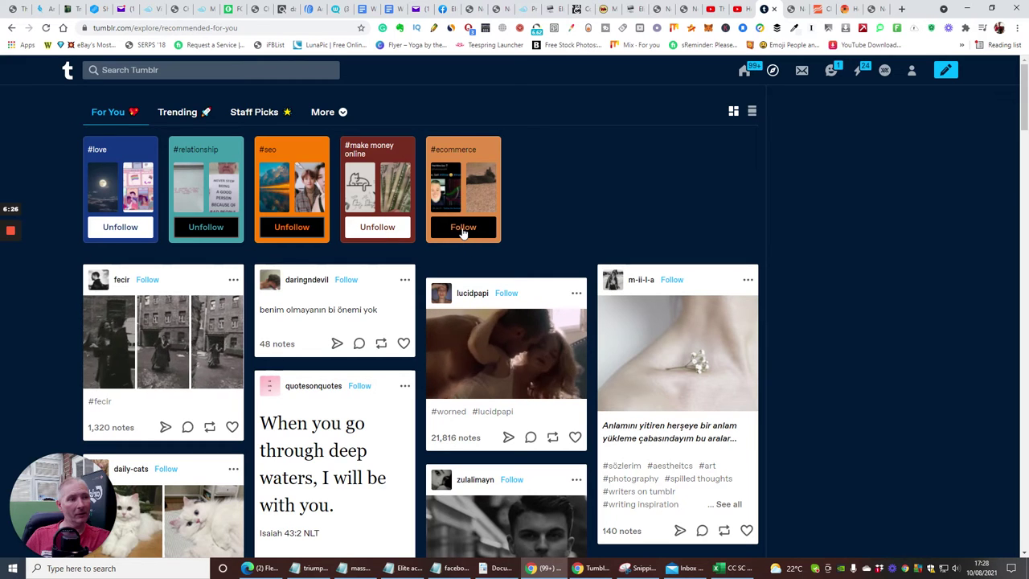
{"action": "left_click", "coordinate": [463, 230]}
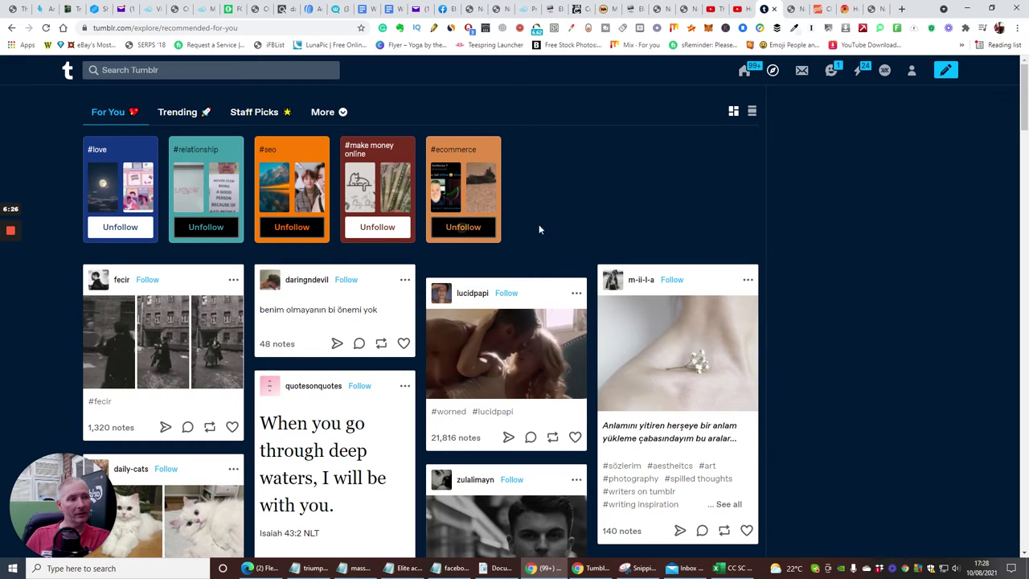
Step: Switch to the Trending explore feed and browse through its posts, scrolling back up
{"action": "left_click", "coordinate": [191, 114]}
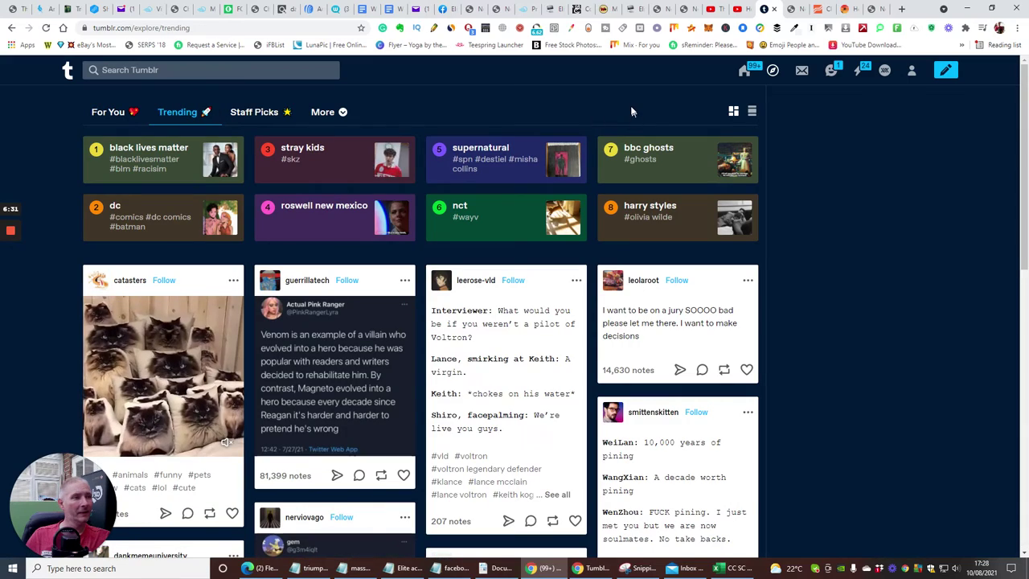
{"action": "scroll", "coordinate": [366, 268], "scroll_direction": "down", "scroll_amount": 9}
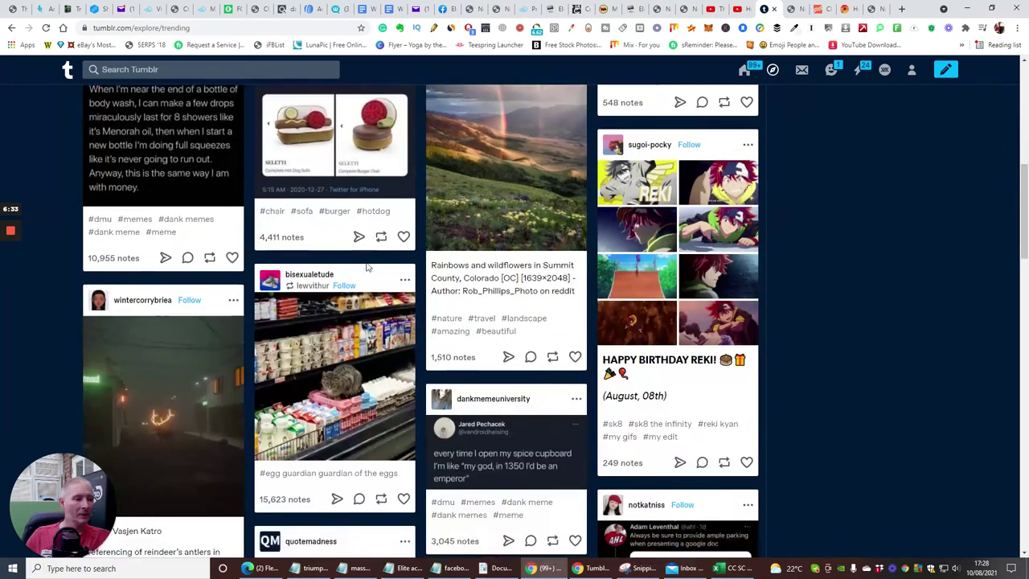
{"action": "scroll", "coordinate": [366, 268], "scroll_direction": "down", "scroll_amount": 7}
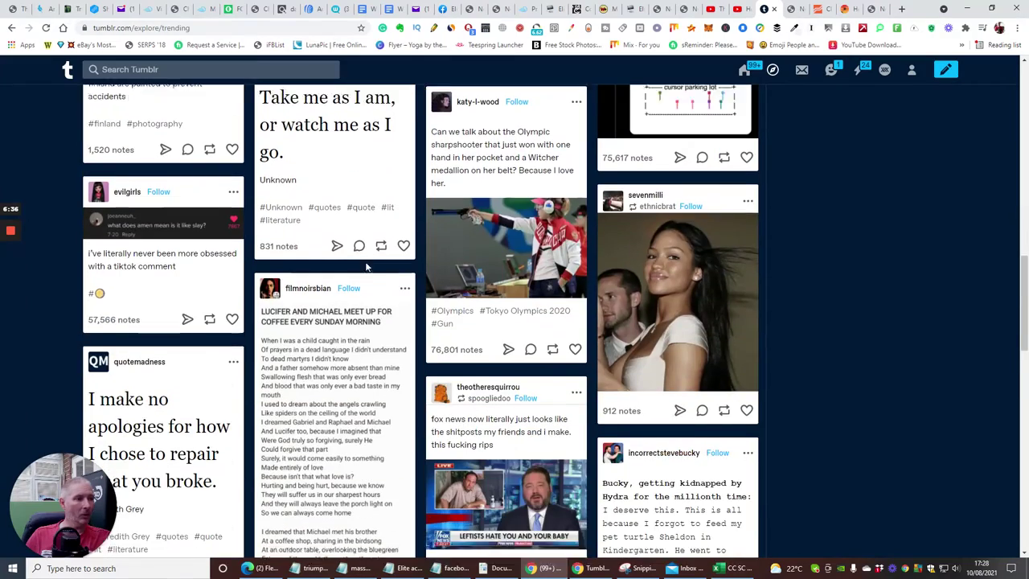
{"action": "scroll", "coordinate": [366, 268], "scroll_direction": "down", "scroll_amount": 3}
{"action": "scroll", "coordinate": [365, 267], "scroll_direction": "up", "scroll_amount": 6}
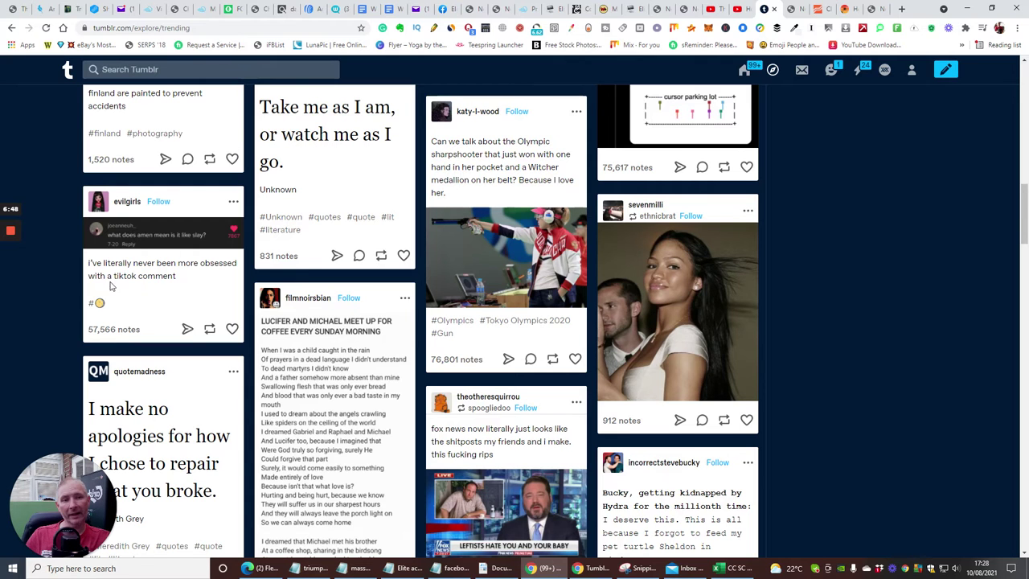
{"action": "scroll", "coordinate": [157, 300], "scroll_direction": "up", "scroll_amount": 5}
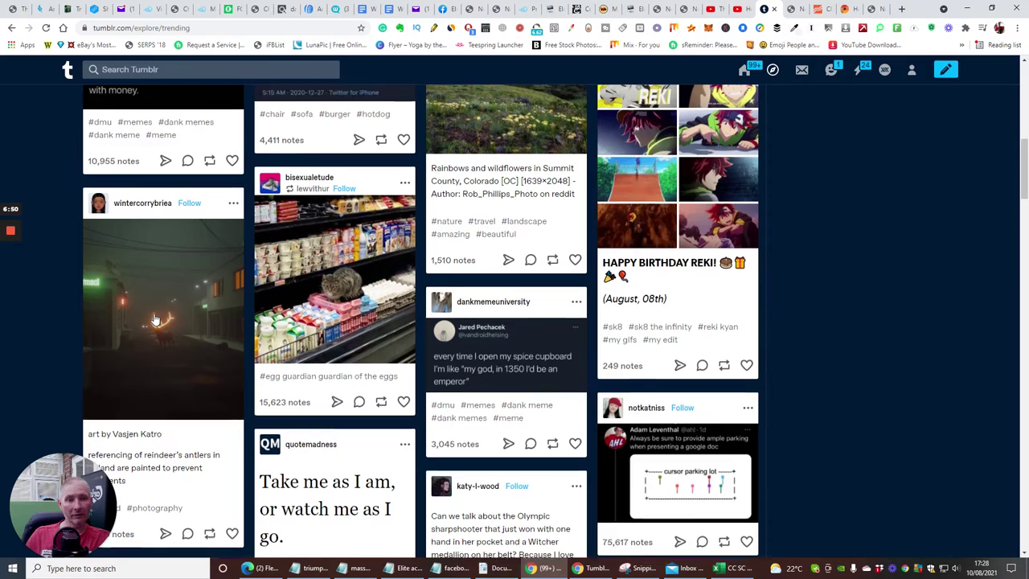
{"action": "scroll", "coordinate": [159, 331], "scroll_direction": "up", "scroll_amount": 1}
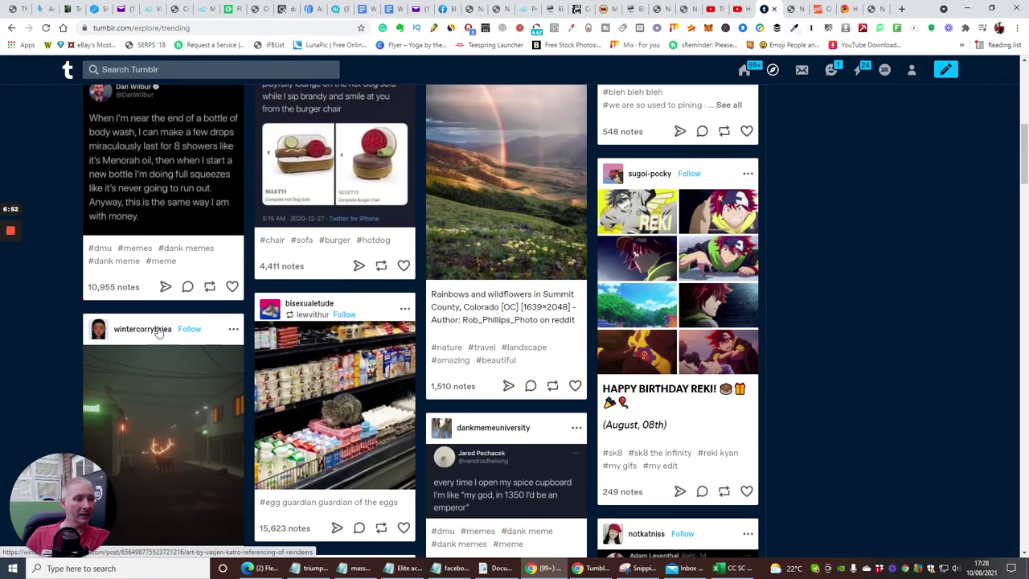
{"action": "scroll", "coordinate": [158, 332], "scroll_direction": "down", "scroll_amount": 1}
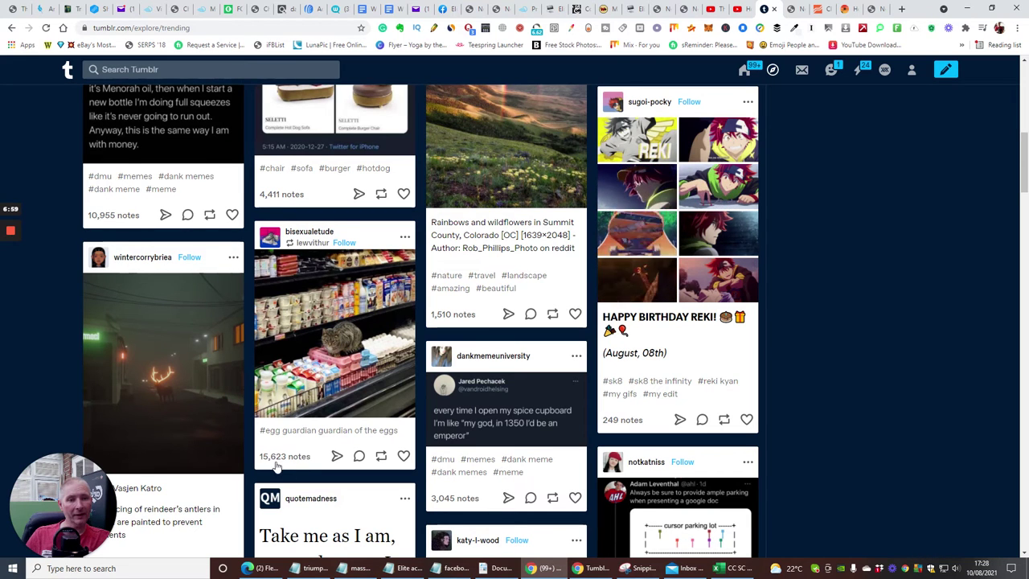
{"action": "scroll", "coordinate": [321, 353], "scroll_direction": "up", "scroll_amount": 10}
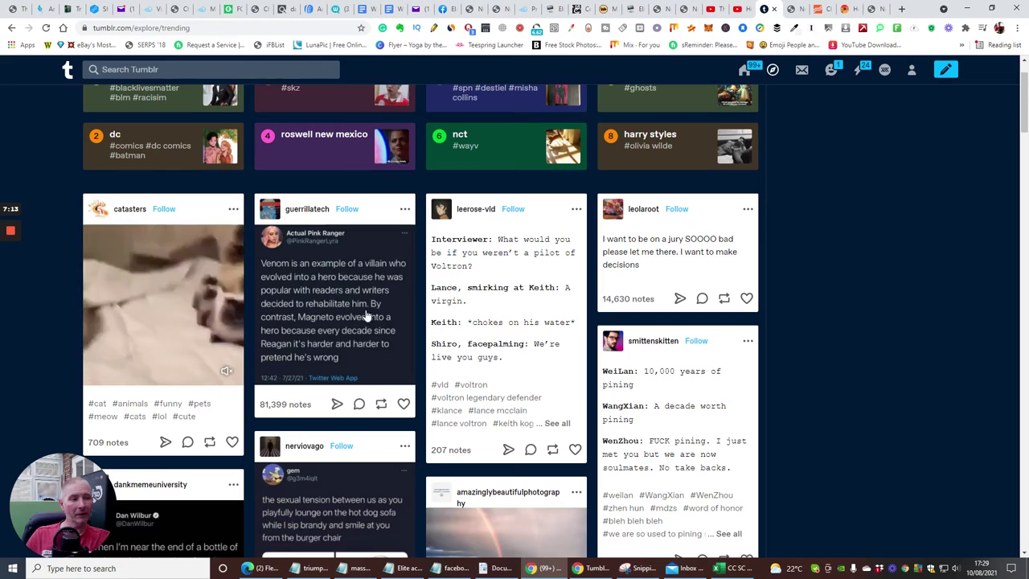
{"action": "scroll", "coordinate": [353, 343], "scroll_direction": "up", "scroll_amount": 1}
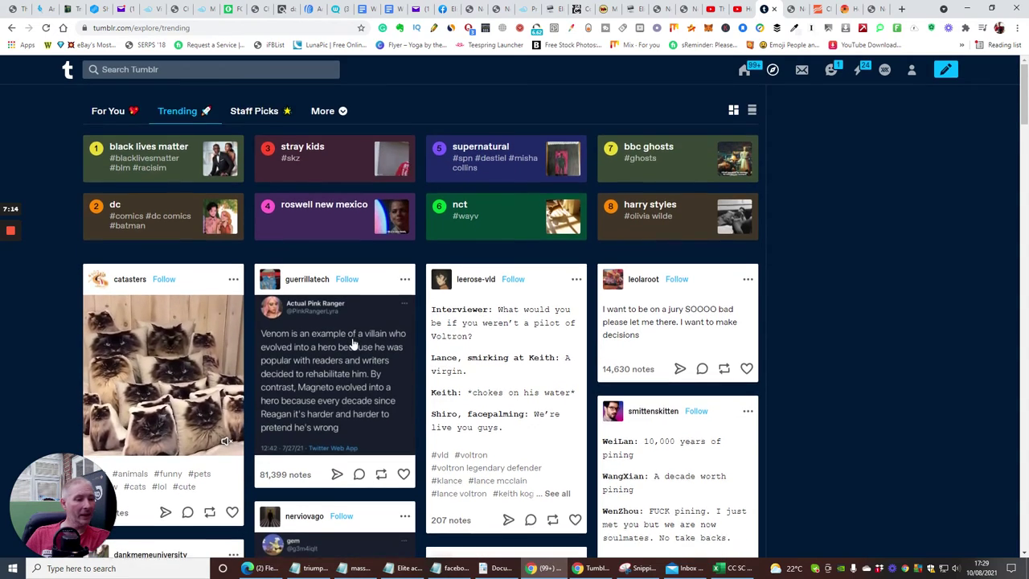
{"action": "scroll", "coordinate": [352, 344], "scroll_direction": "down", "scroll_amount": 3}
{"action": "scroll", "coordinate": [351, 344], "scroll_direction": "up", "scroll_amount": 4}
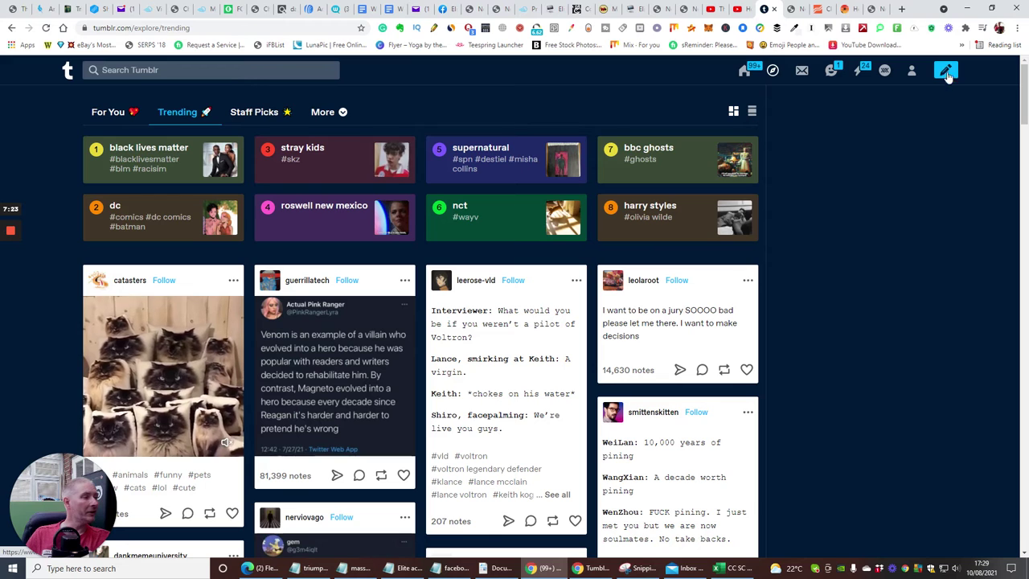
Step: Start a new Video post using the 'Add video from web' option
{"action": "left_click", "coordinate": [944, 72]}
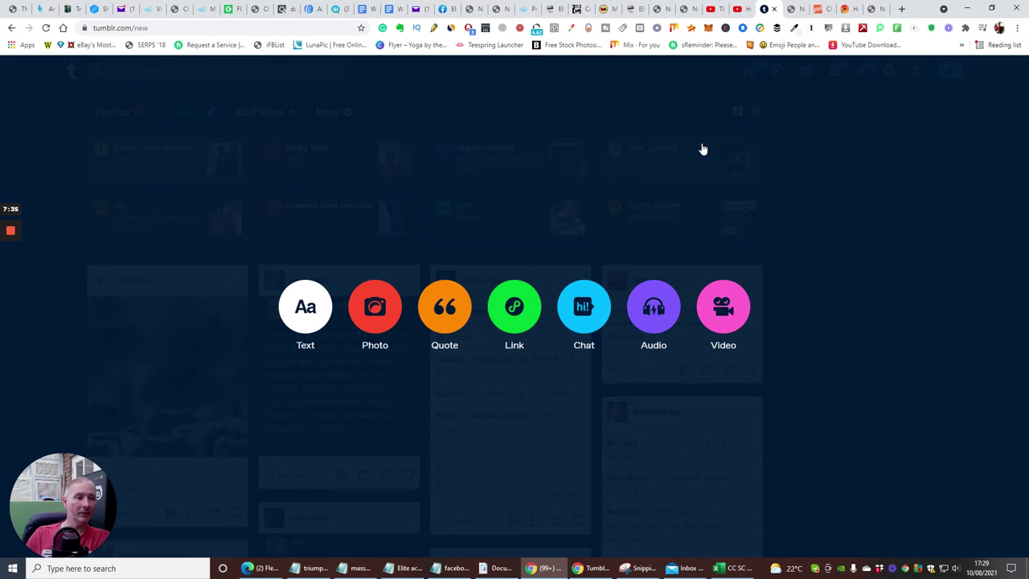
{"action": "left_click", "coordinate": [722, 310]}
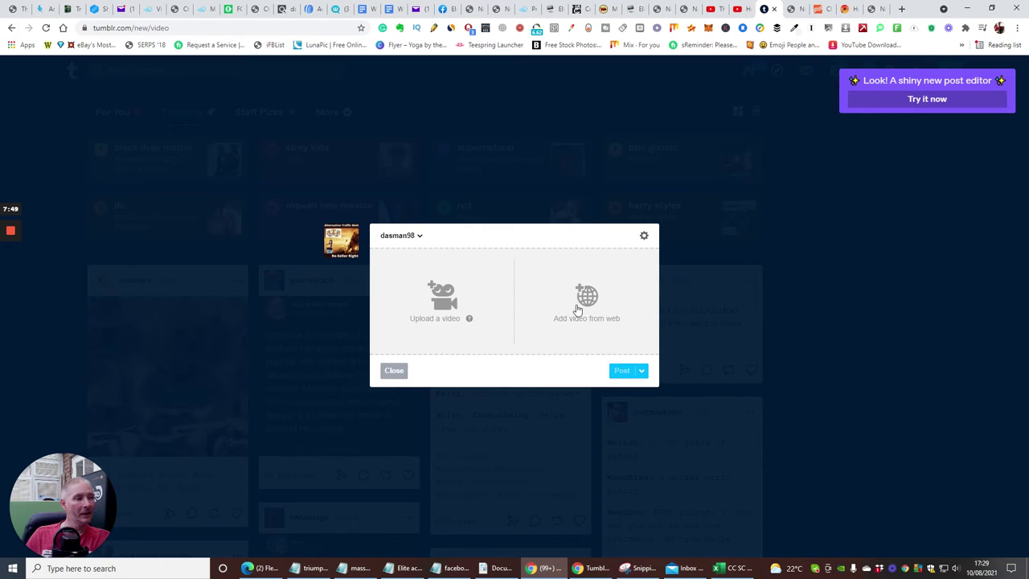
{"action": "left_click", "coordinate": [577, 309]}
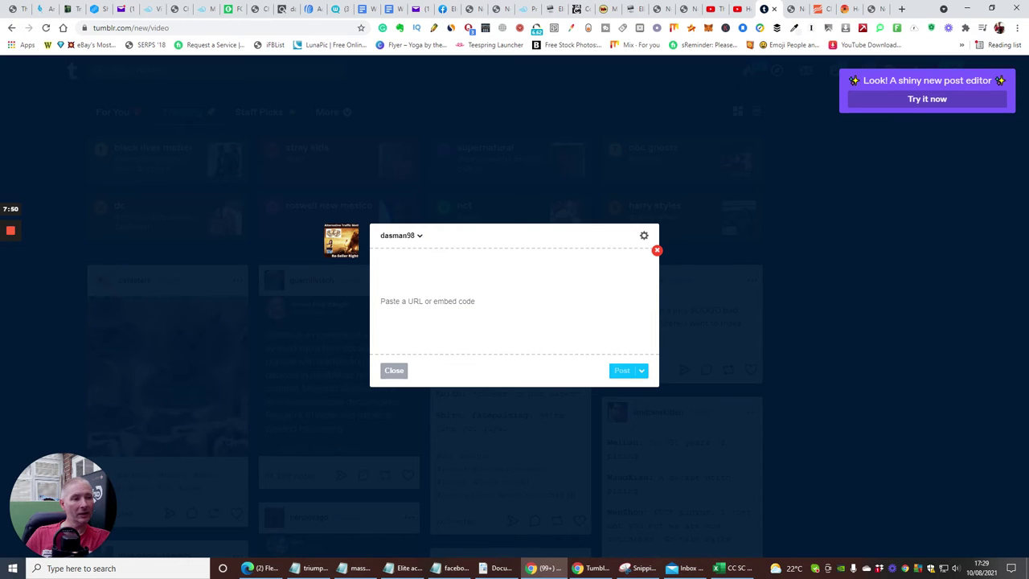
Step: On the YouTube channel page, copy the featured Limitless Product Factory review video's URL
{"action": "left_click", "coordinate": [739, 9]}
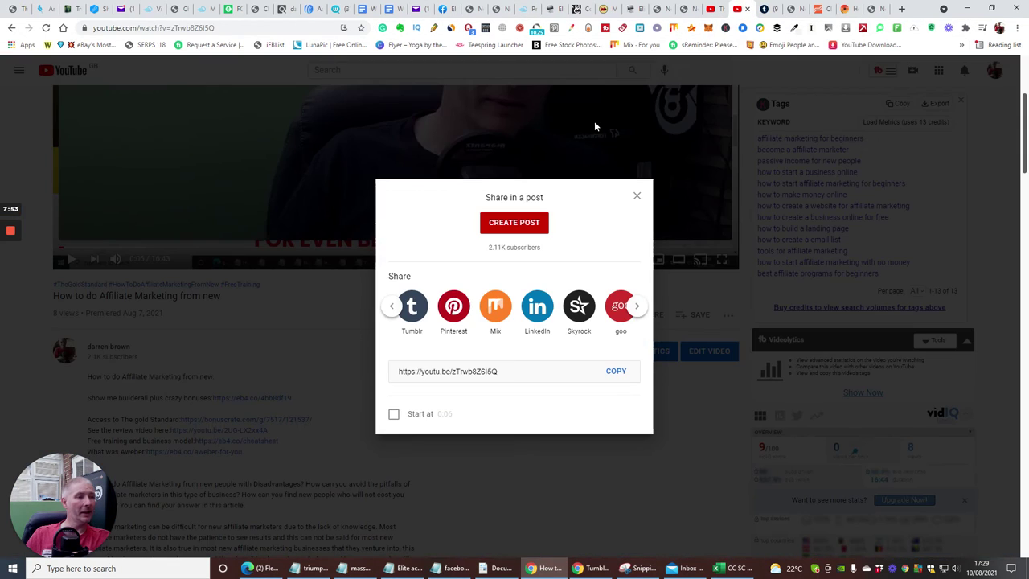
{"action": "left_click", "coordinate": [637, 198]}
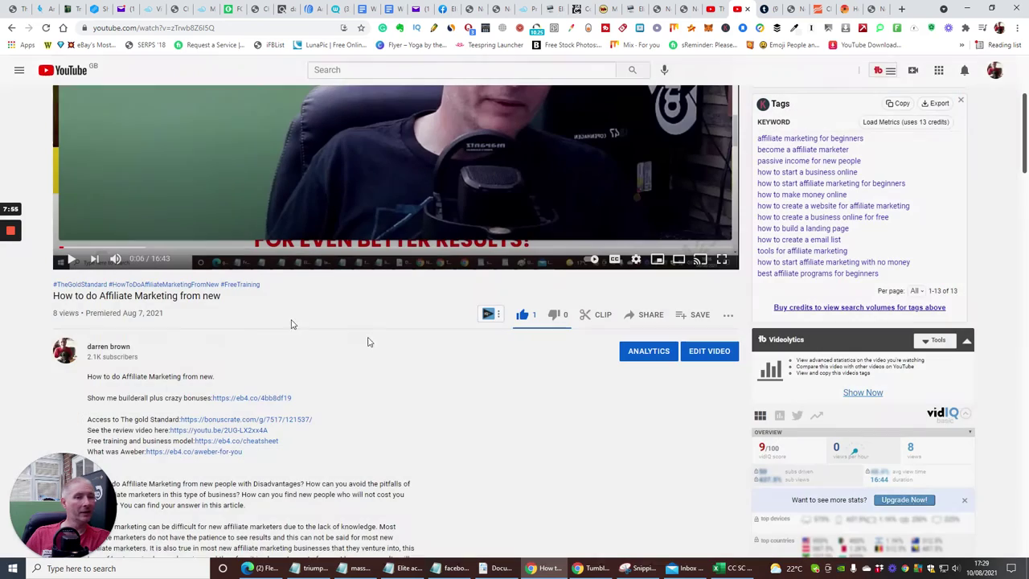
{"action": "left_click", "coordinate": [11, 28]}
{"action": "scroll", "coordinate": [377, 362], "scroll_direction": "down", "scroll_amount": 4}
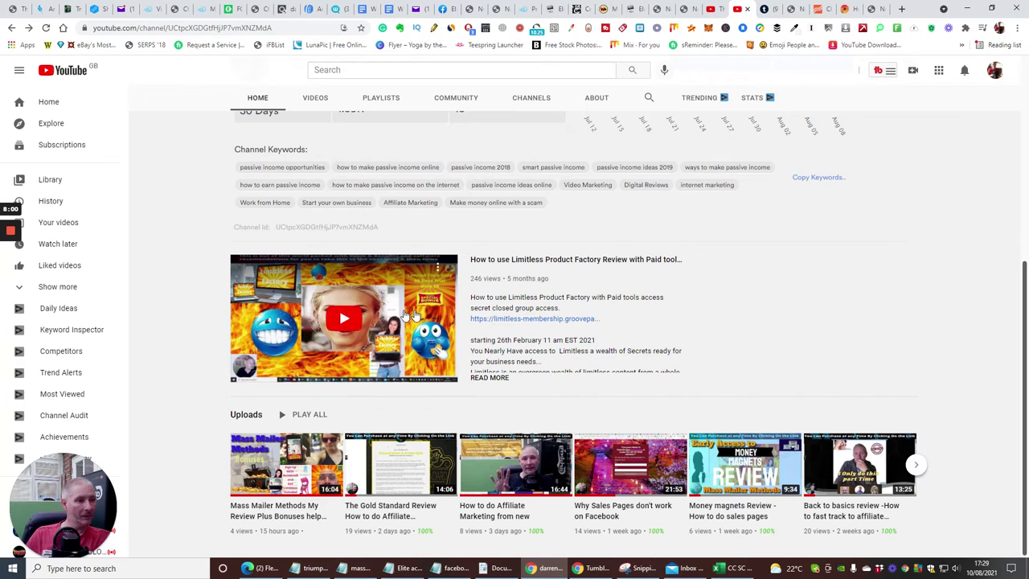
{"action": "left_click", "coordinate": [397, 318]}
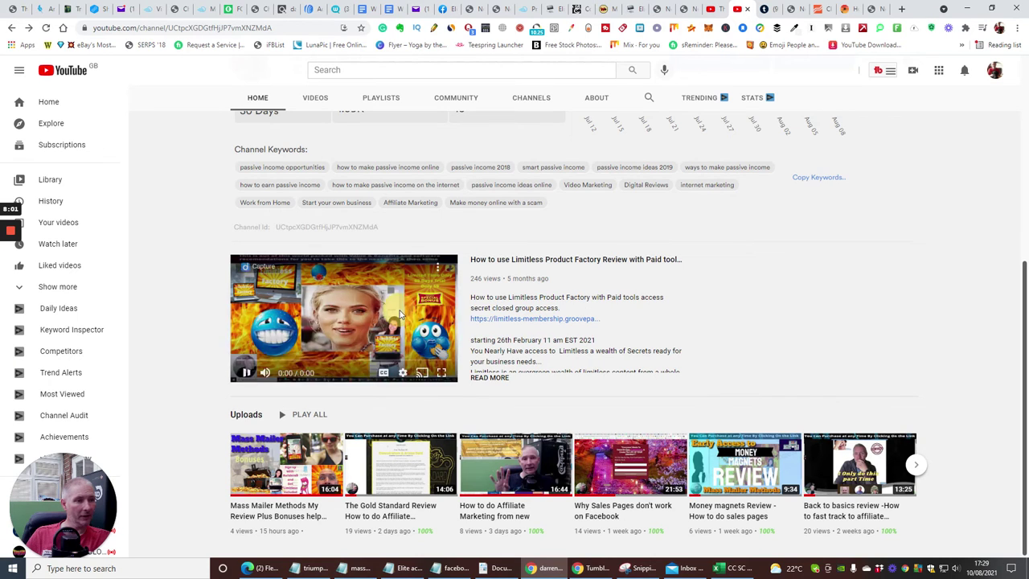
{"action": "left_click", "coordinate": [397, 320]}
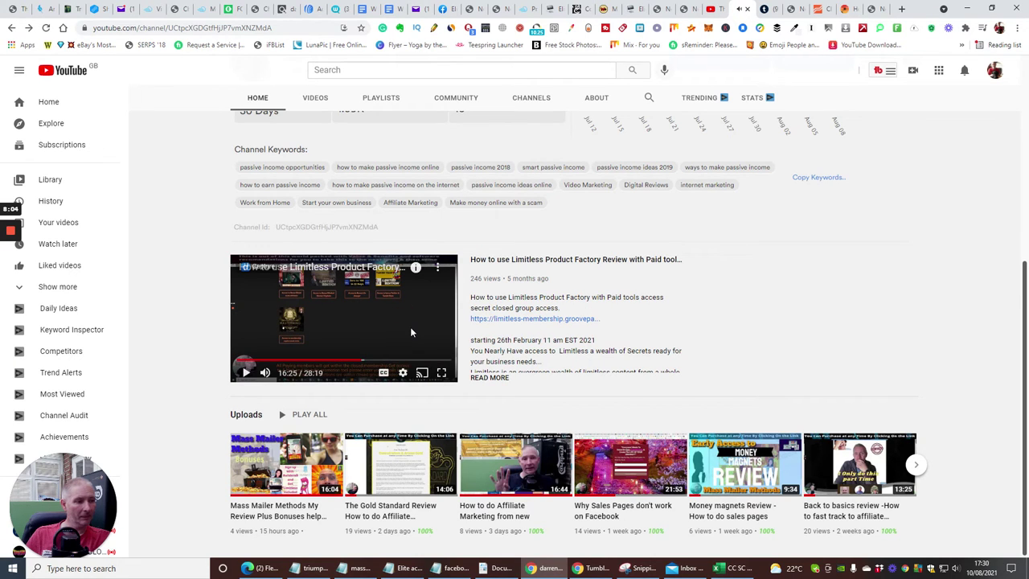
{"action": "right_click", "coordinate": [394, 316]}
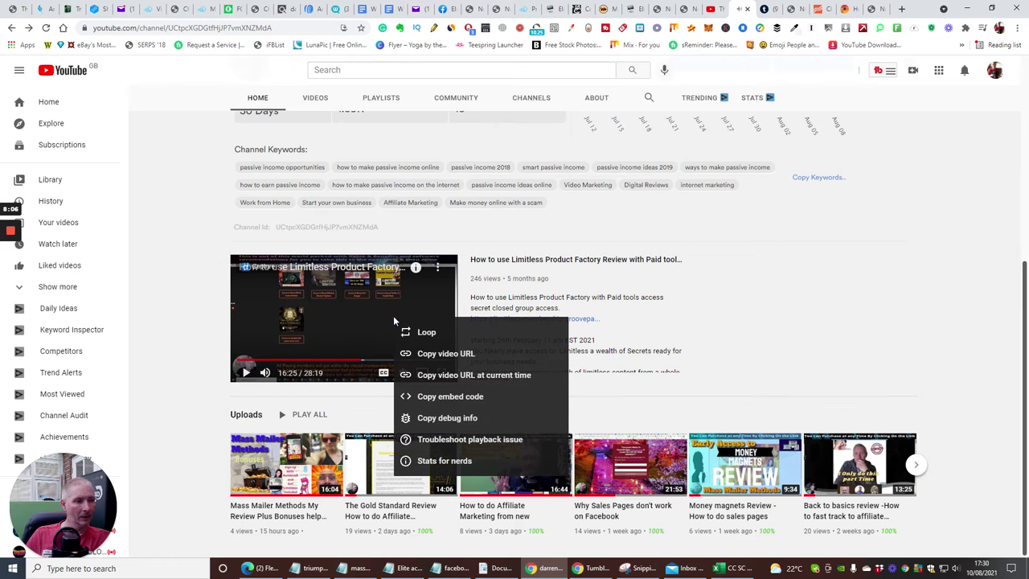
{"action": "left_click", "coordinate": [440, 353]}
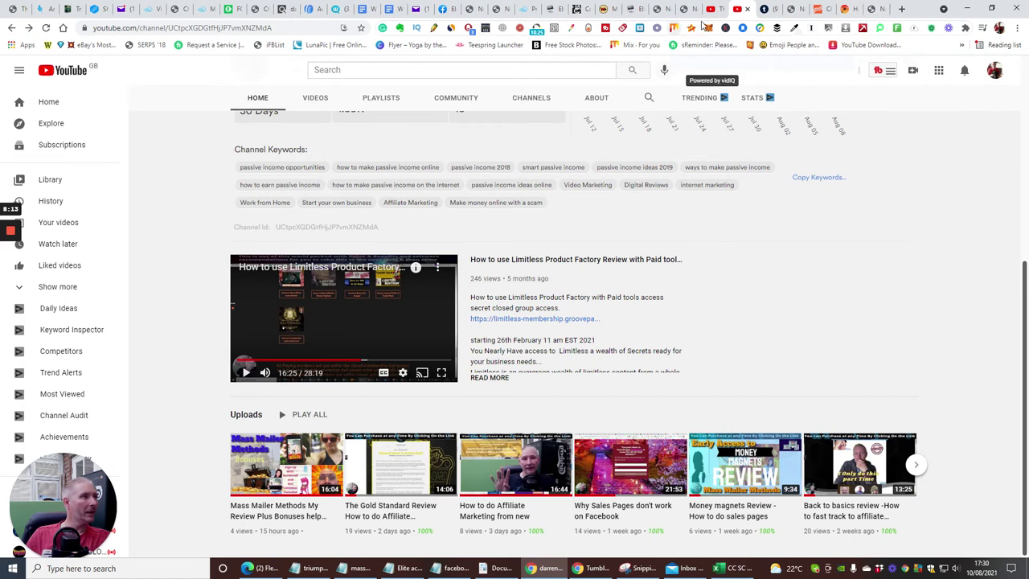
Step: Paste the copied YouTube URL into the Tumblr post's 'Paste a URL or embed code' field
{"action": "left_click", "coordinate": [766, 9]}
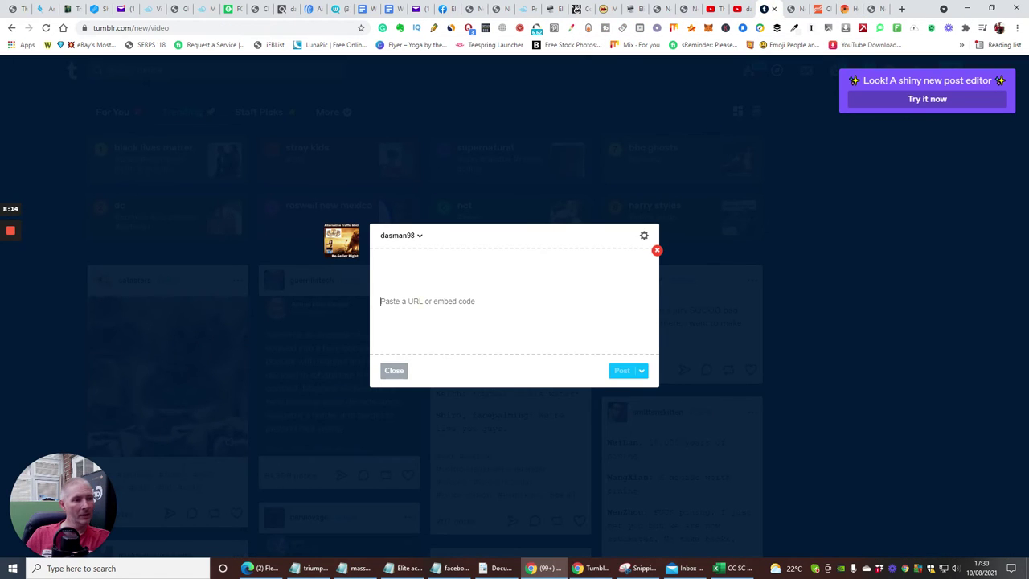
{"action": "right_click", "coordinate": [421, 304]}
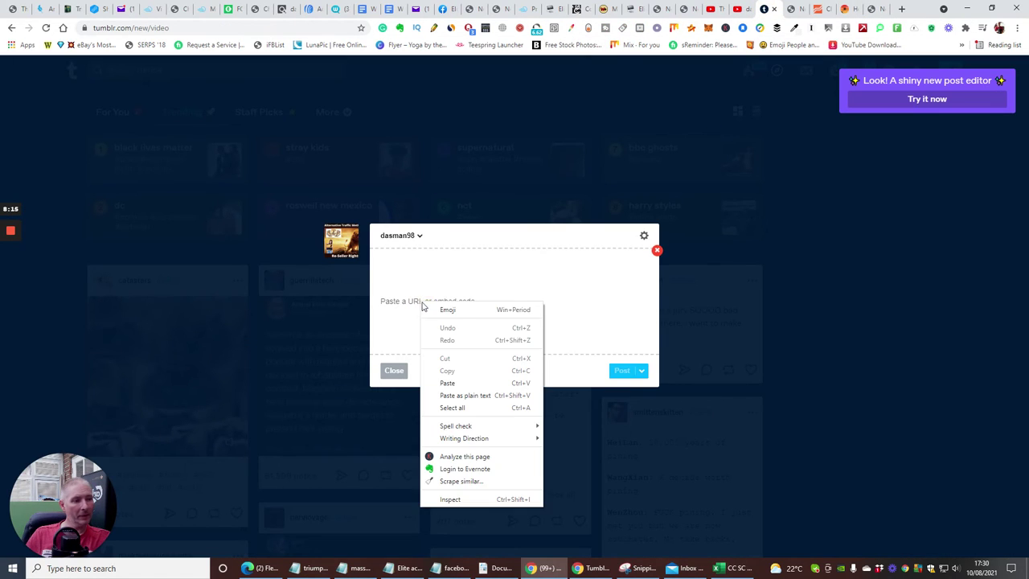
{"action": "left_click", "coordinate": [447, 383]}
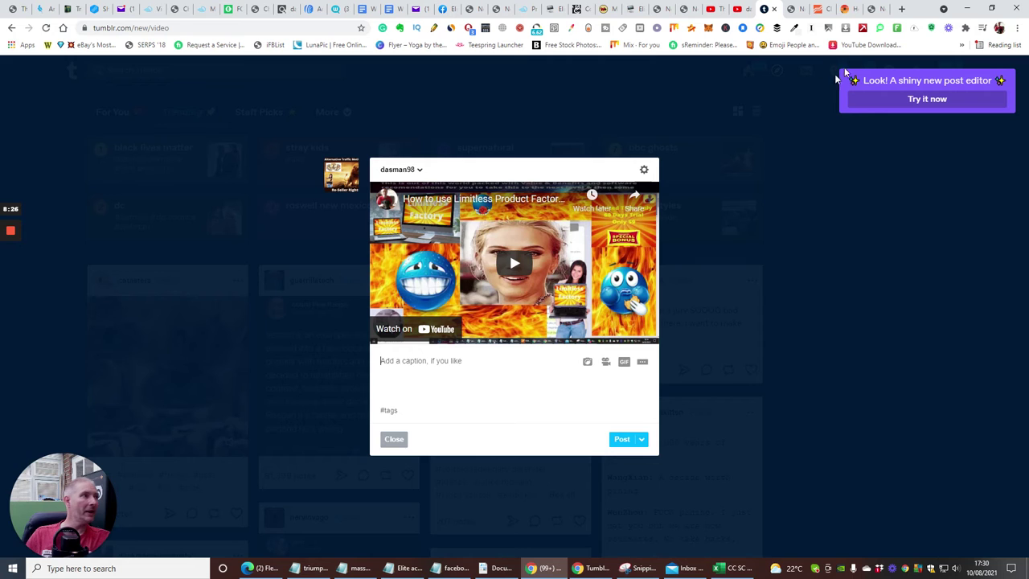
{"action": "left_click", "coordinate": [744, 11]}
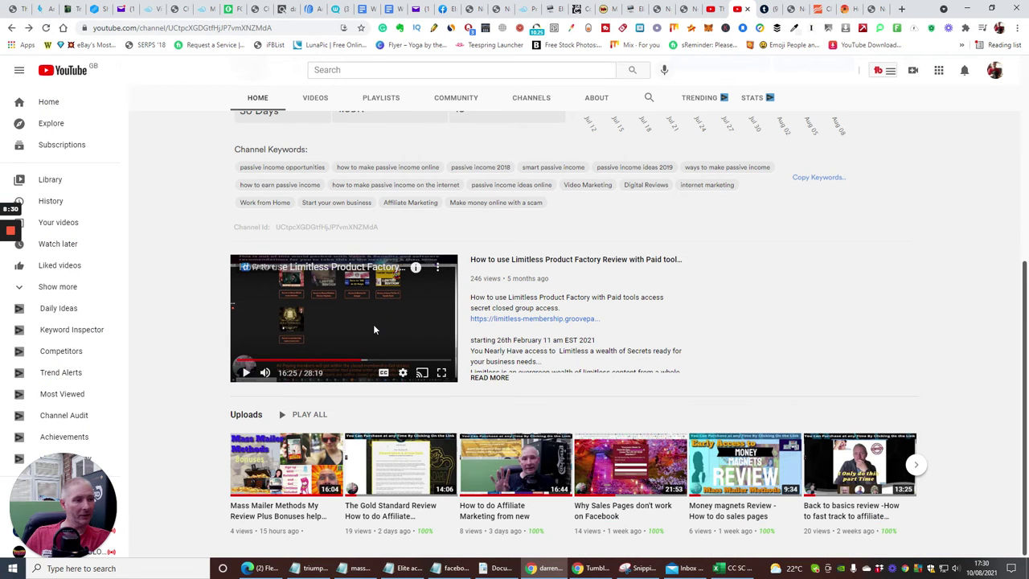
Step: Open the featured video's watch page, expand its description, and copy the full text
{"action": "left_click", "coordinate": [627, 299]}
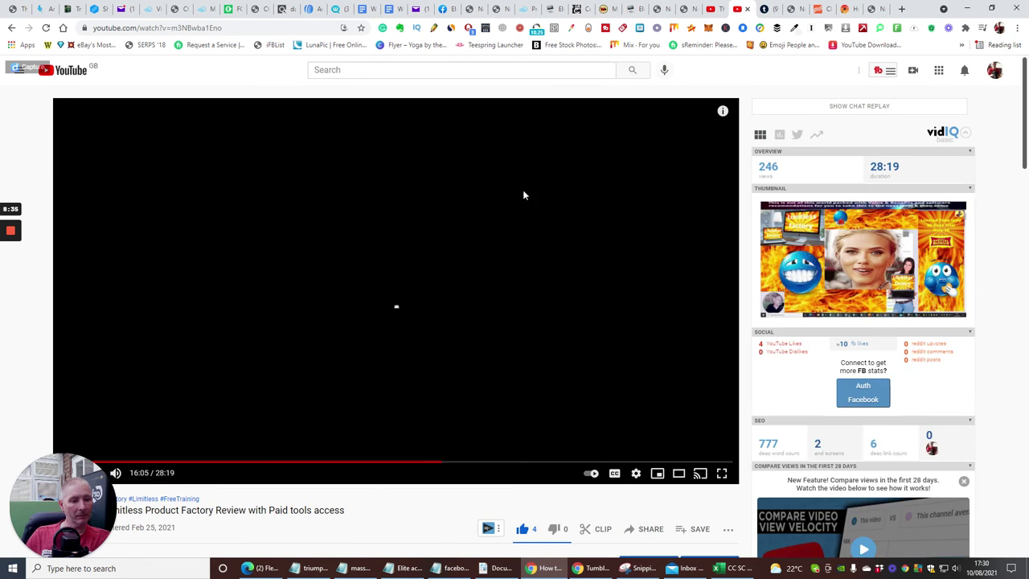
{"action": "scroll", "coordinate": [523, 193], "scroll_direction": "down", "scroll_amount": 5}
{"action": "left_click", "coordinate": [117, 199]}
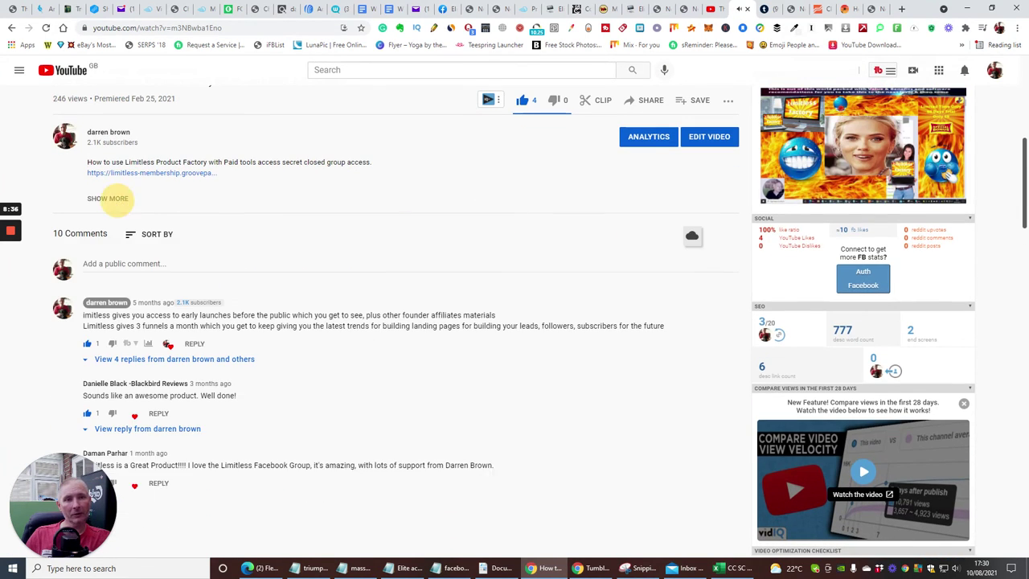
{"action": "left_click_drag", "start_coordinate": [86, 205], "coordinate": [546, 225]}
{"action": "right_click", "coordinate": [278, 213]}
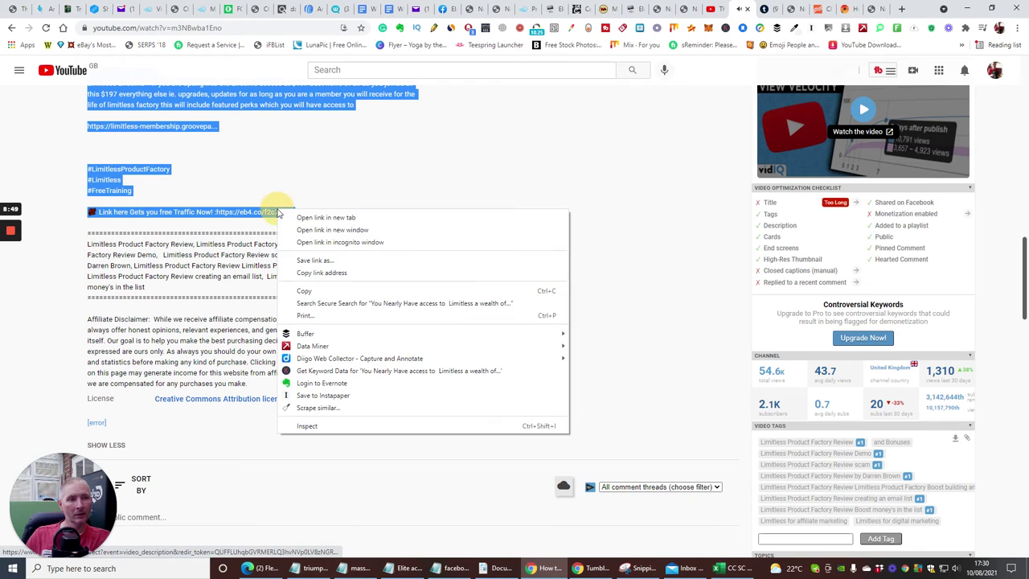
{"action": "left_click", "coordinate": [291, 288]}
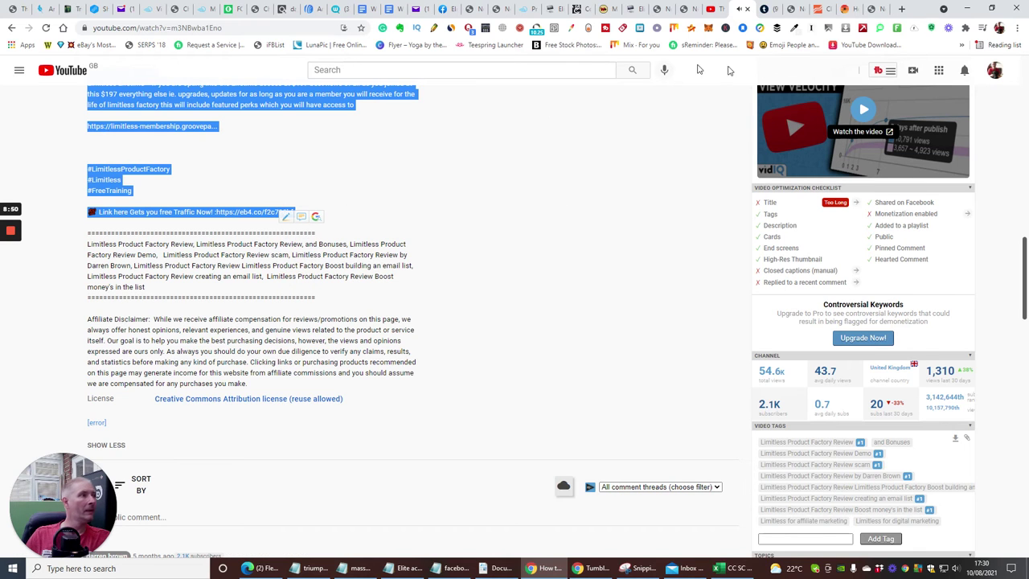
Step: Paste the YouTube description into the video post's caption and post it
{"action": "left_click", "coordinate": [765, 11]}
{"action": "right_click", "coordinate": [394, 374]}
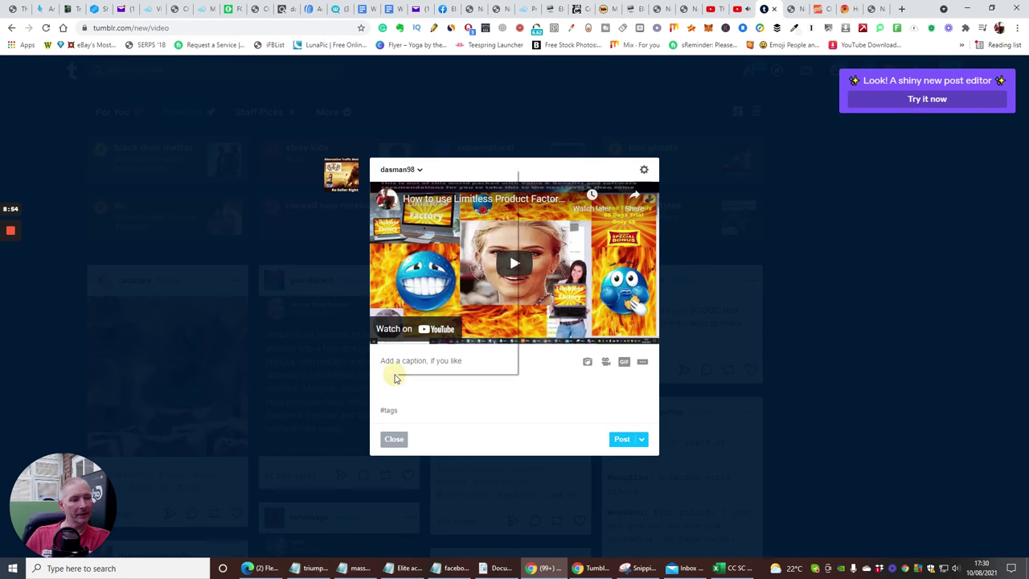
{"action": "left_click", "coordinate": [413, 251]}
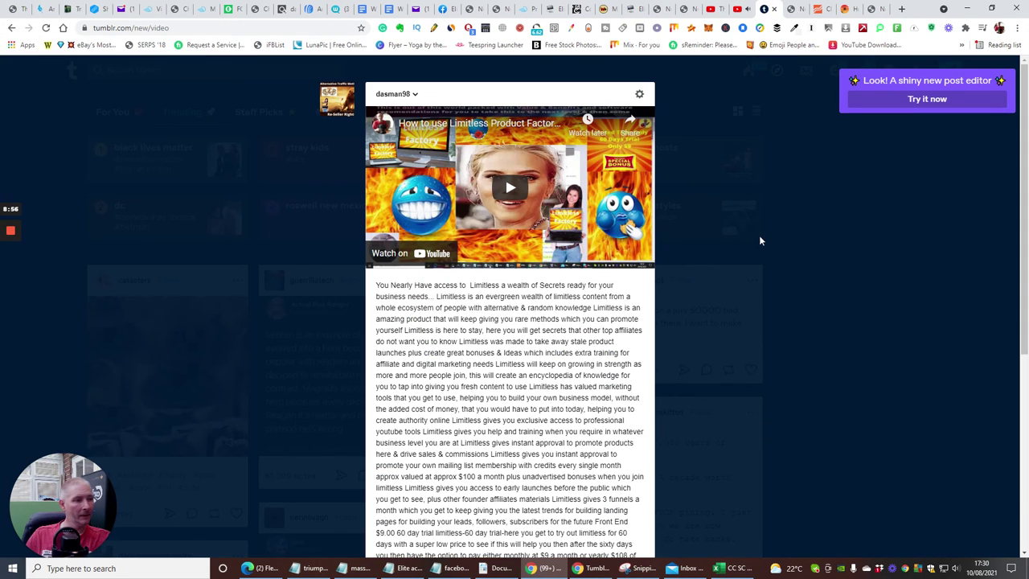
{"action": "scroll", "coordinate": [761, 238], "scroll_direction": "down", "scroll_amount": 5}
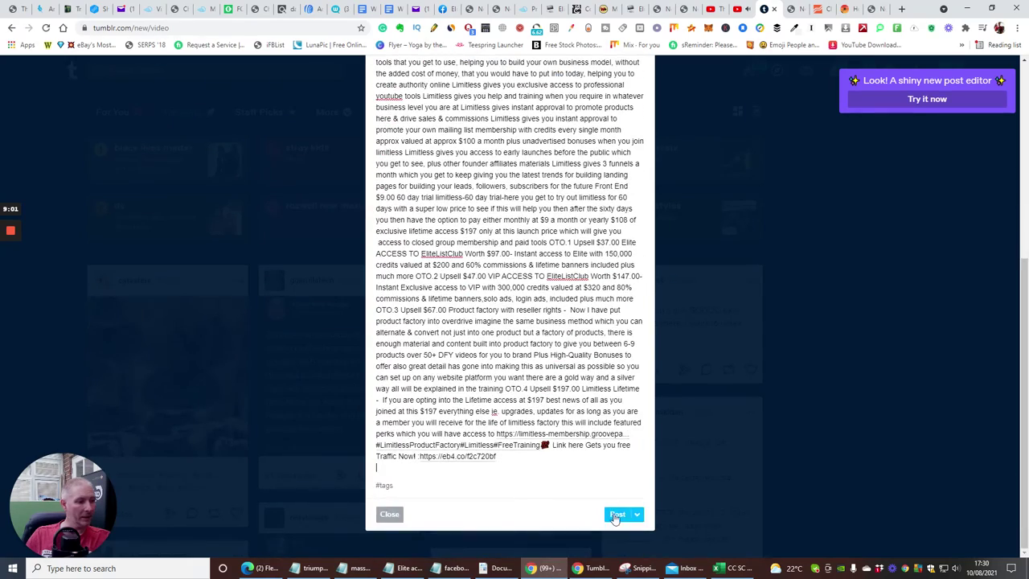
{"action": "left_click", "coordinate": [617, 514]}
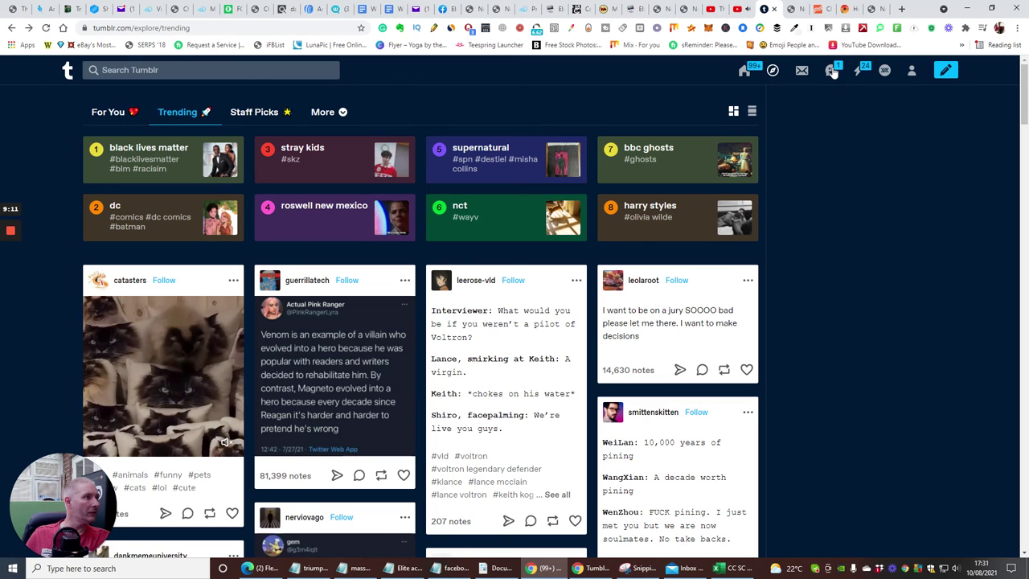
Step: Open your blog's Posts list and scroll through its published YouTube video posts
{"action": "left_click", "coordinate": [912, 70]}
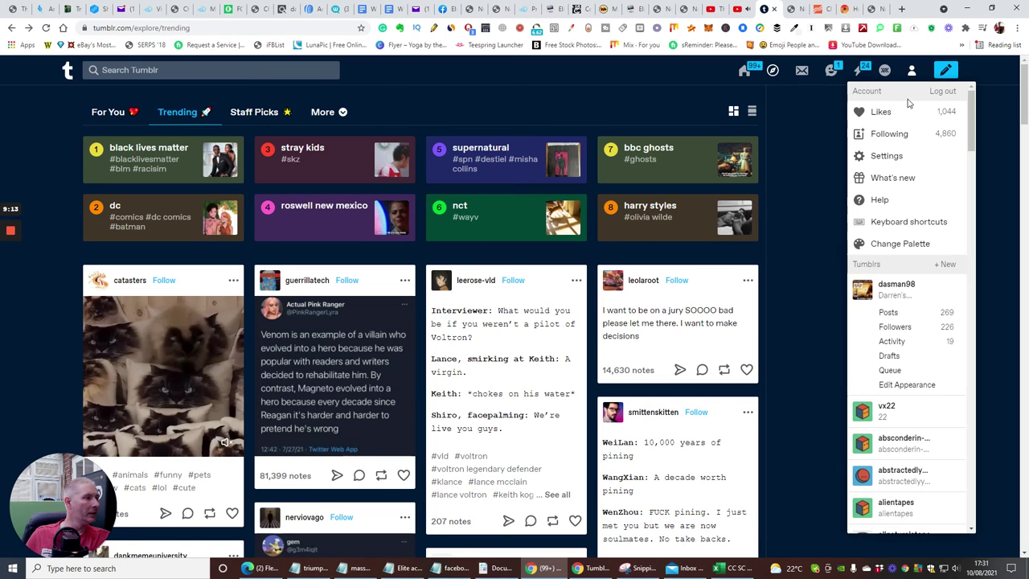
{"action": "left_click", "coordinate": [888, 312]}
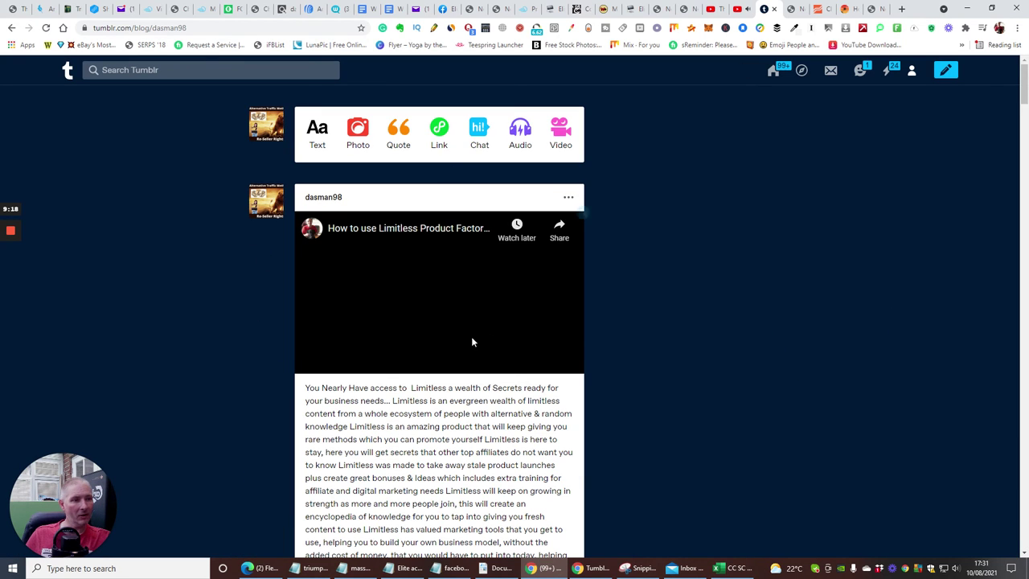
{"action": "scroll", "coordinate": [449, 239], "scroll_direction": "down", "scroll_amount": 12}
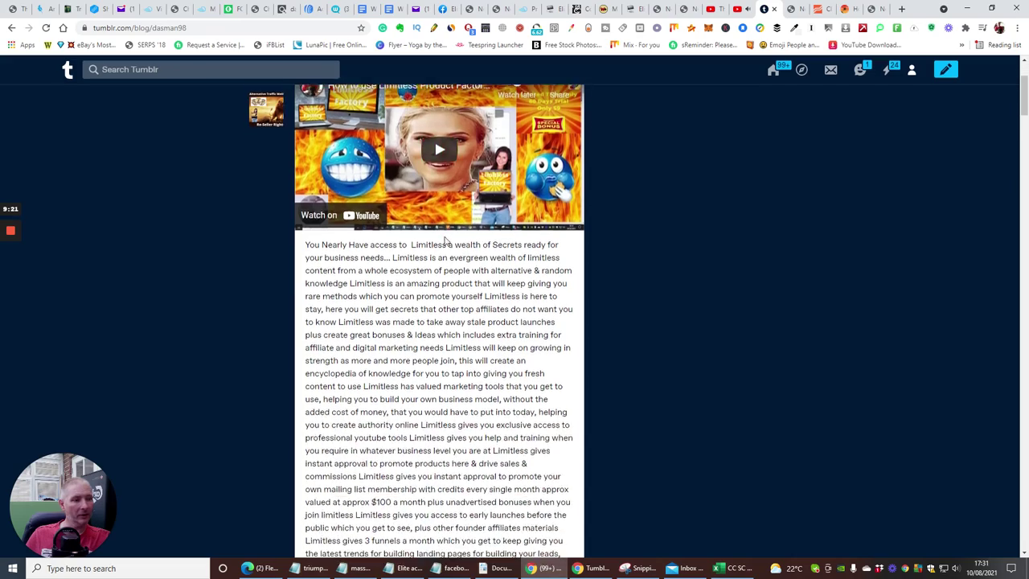
{"action": "scroll", "coordinate": [448, 241], "scroll_direction": "down", "scroll_amount": 1}
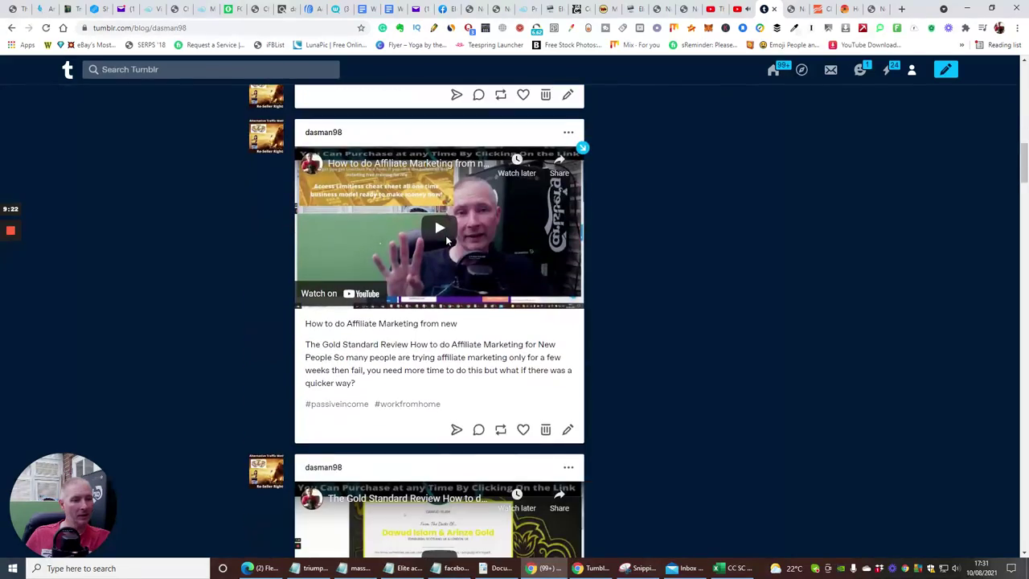
{"action": "scroll", "coordinate": [434, 225], "scroll_direction": "down", "scroll_amount": 5}
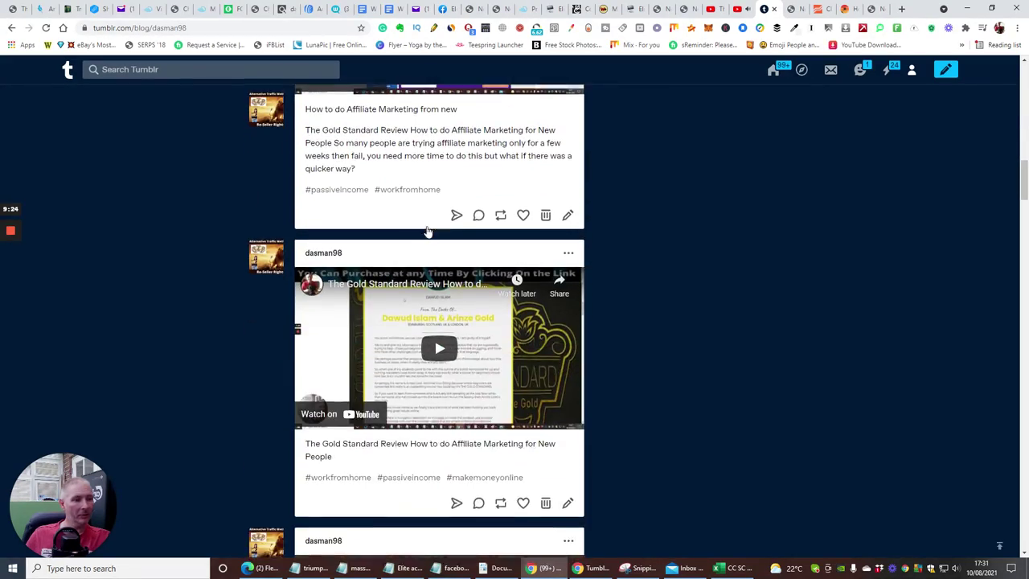
{"action": "scroll", "coordinate": [441, 253], "scroll_direction": "down", "scroll_amount": 5}
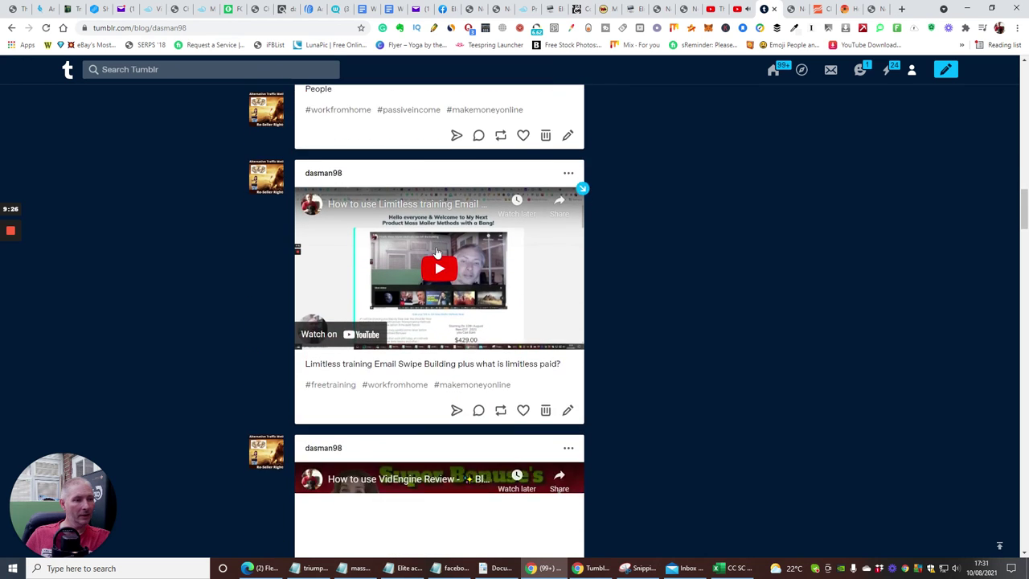
{"action": "scroll", "coordinate": [436, 253], "scroll_direction": "down", "scroll_amount": 12}
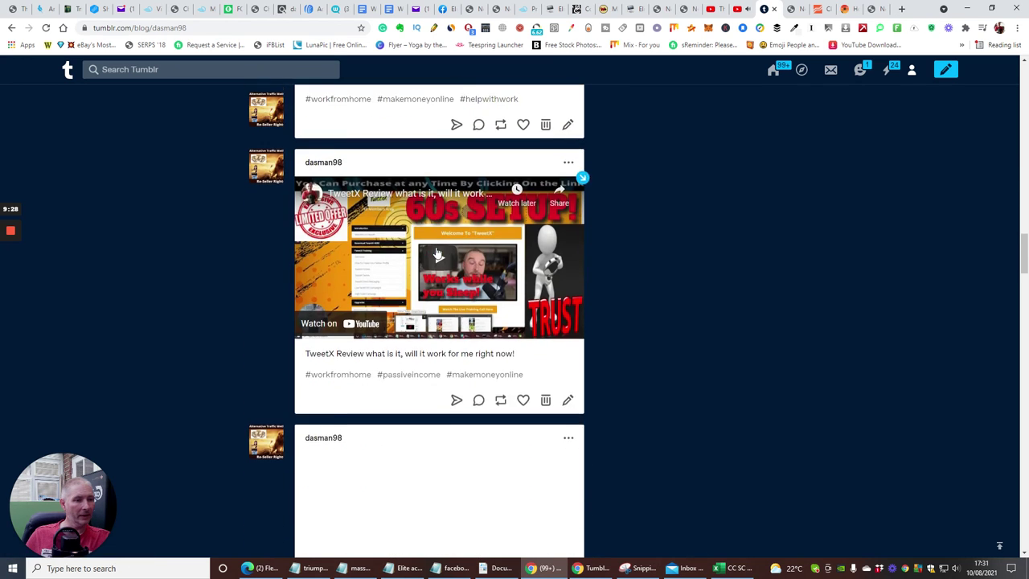
{"action": "scroll", "coordinate": [436, 252], "scroll_direction": "down", "scroll_amount": 2}
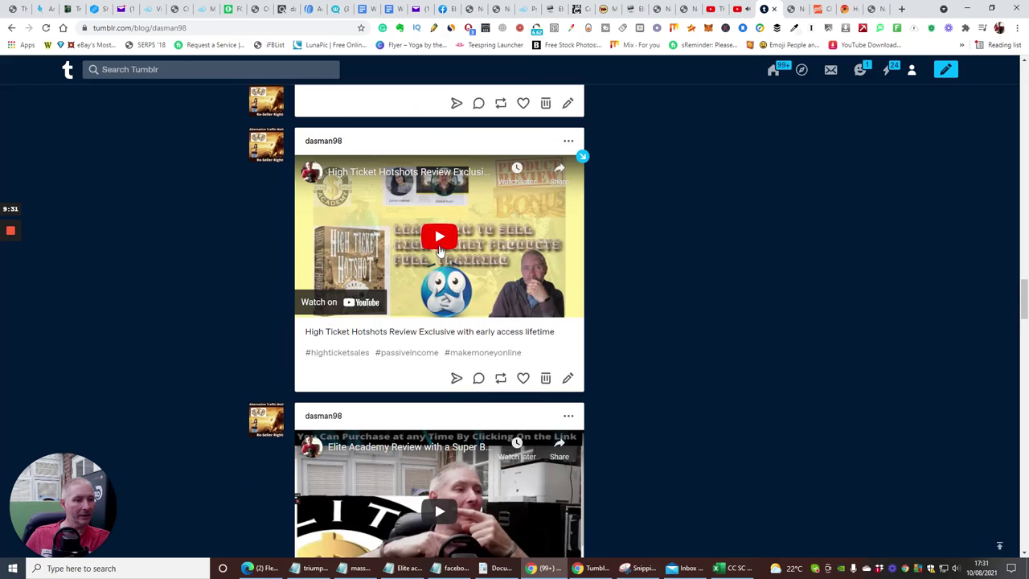
{"action": "scroll", "coordinate": [440, 253], "scroll_direction": "down", "scroll_amount": 7}
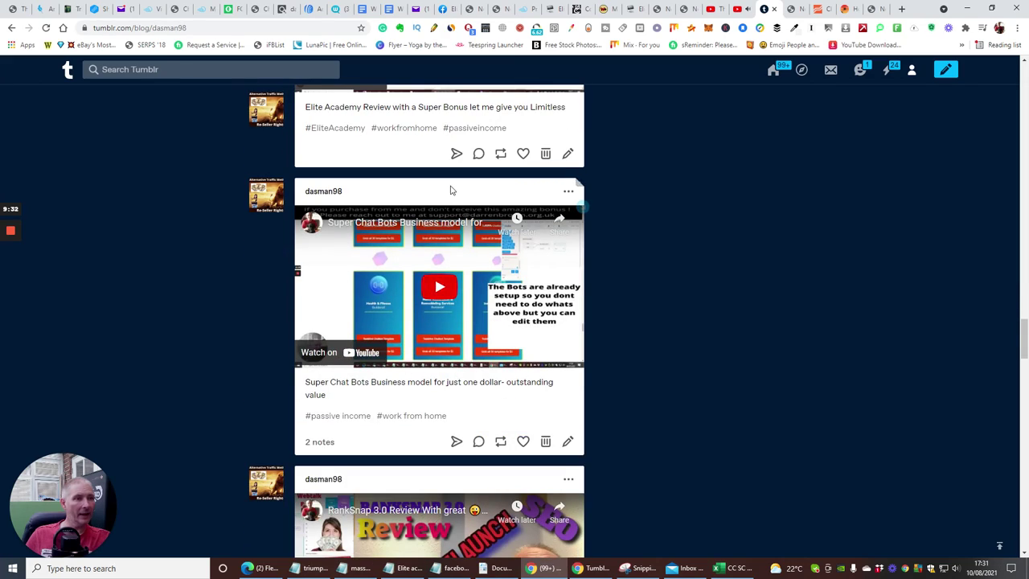
{"action": "scroll", "coordinate": [450, 191], "scroll_direction": "down", "scroll_amount": 14}
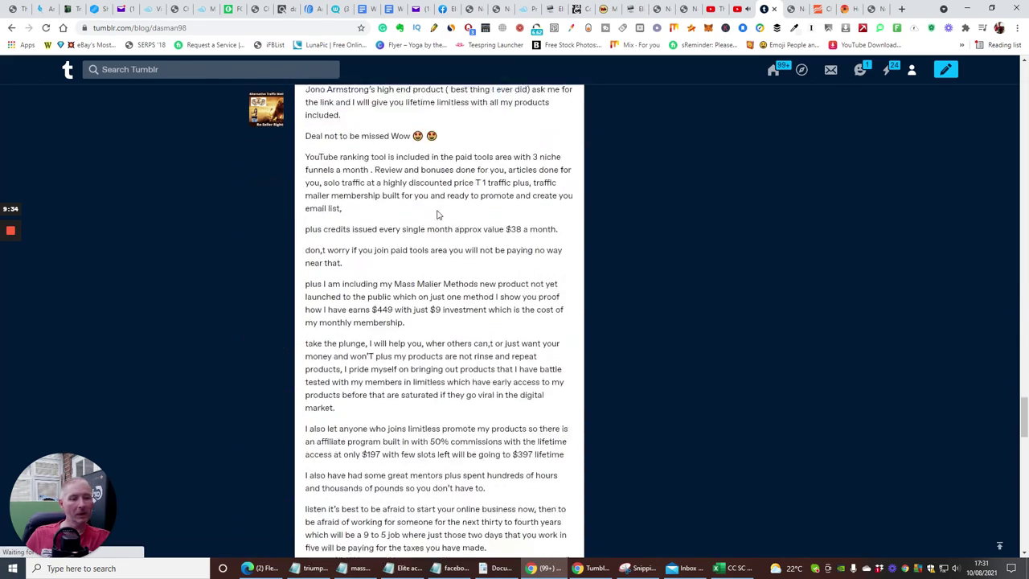
{"action": "scroll", "coordinate": [437, 214], "scroll_direction": "down", "scroll_amount": 10}
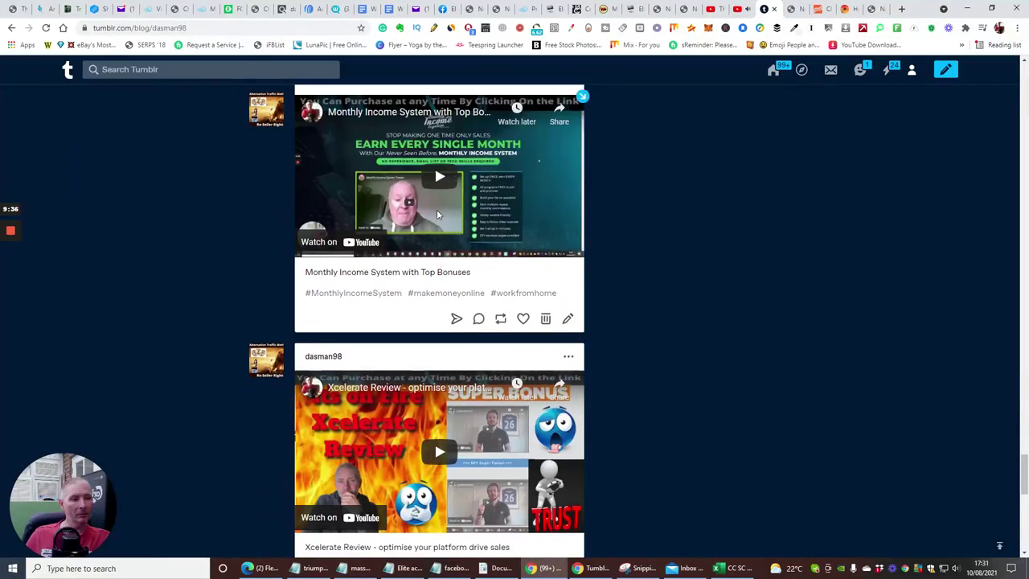
{"action": "scroll", "coordinate": [437, 213], "scroll_direction": "down", "scroll_amount": 7}
{"action": "scroll", "coordinate": [442, 209], "scroll_direction": "up", "scroll_amount": 6}
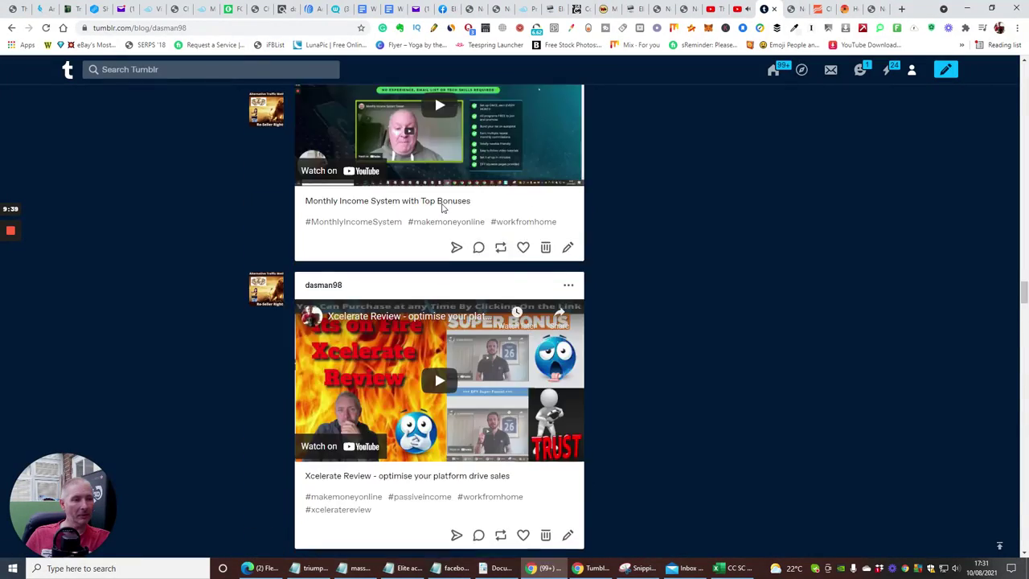
{"action": "scroll", "coordinate": [442, 209], "scroll_direction": "up", "scroll_amount": 20}
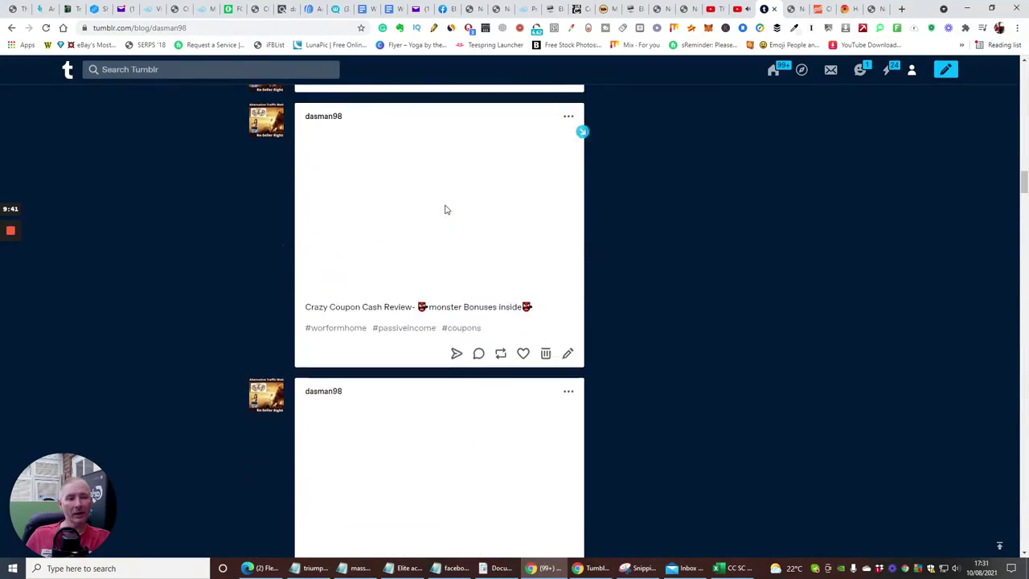
{"action": "scroll", "coordinate": [446, 209], "scroll_direction": "up", "scroll_amount": 15}
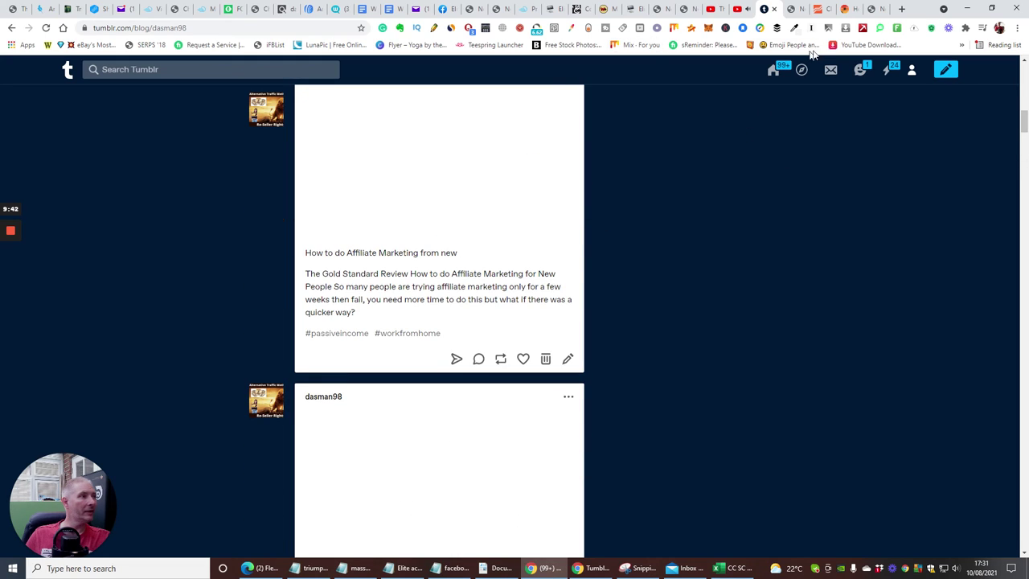
Step: Pause the playing YouTube video, then return to the Tumblr blog
{"action": "left_click", "coordinate": [744, 9]}
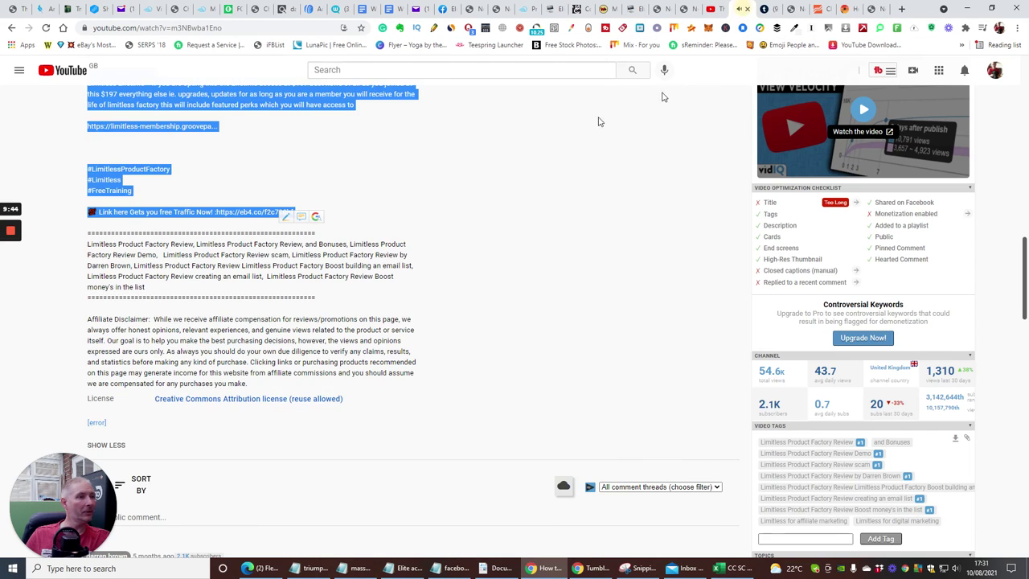
{"action": "scroll", "coordinate": [292, 244], "scroll_direction": "up", "scroll_amount": 5}
{"action": "left_click", "coordinate": [267, 340]}
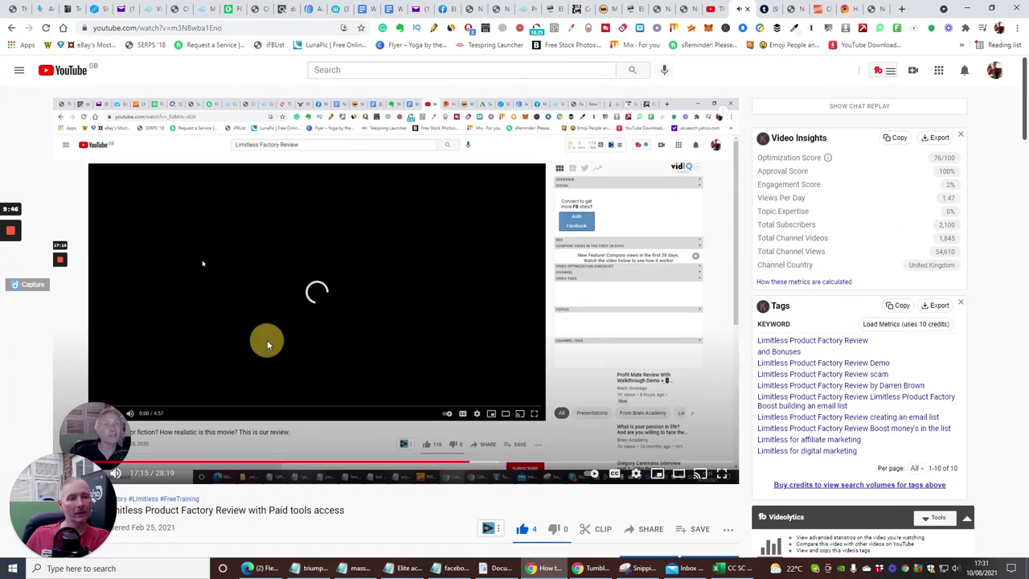
{"action": "left_click", "coordinate": [768, 9]}
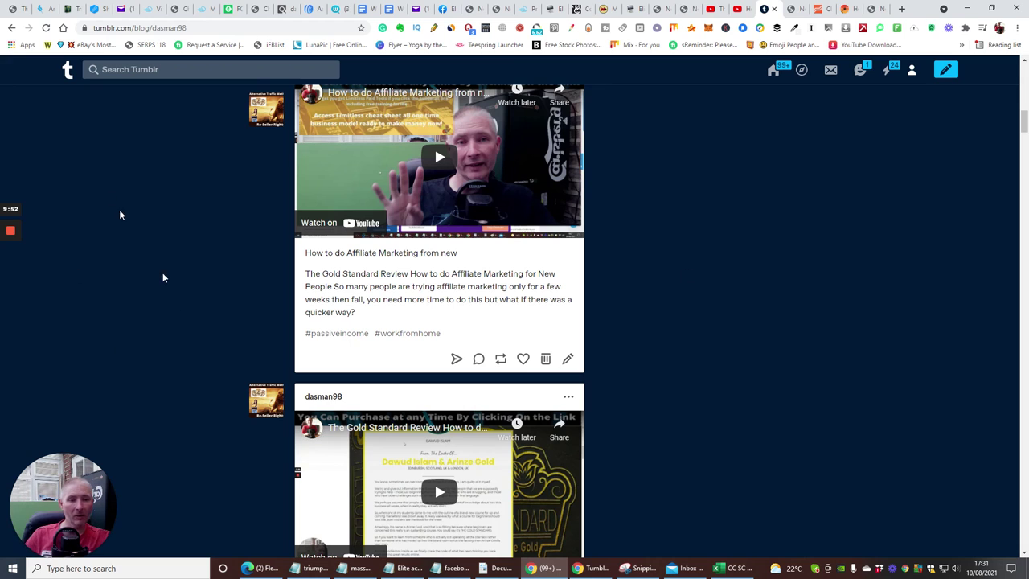
Step: Scroll to the top of the blog and go to the Home dashboard
{"action": "scroll", "coordinate": [173, 297], "scroll_direction": "up", "scroll_amount": 15}
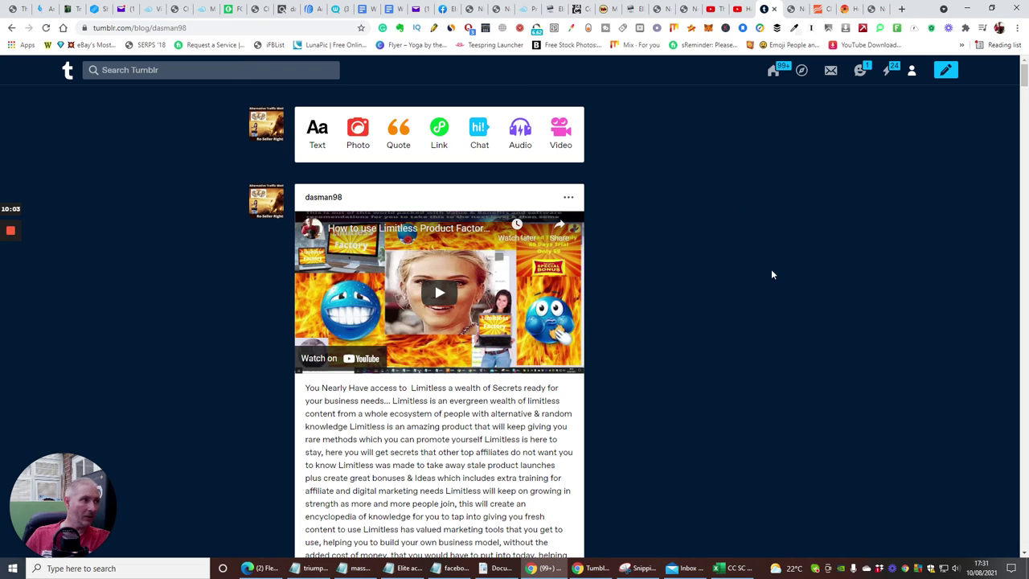
{"action": "left_click", "coordinate": [777, 69]}
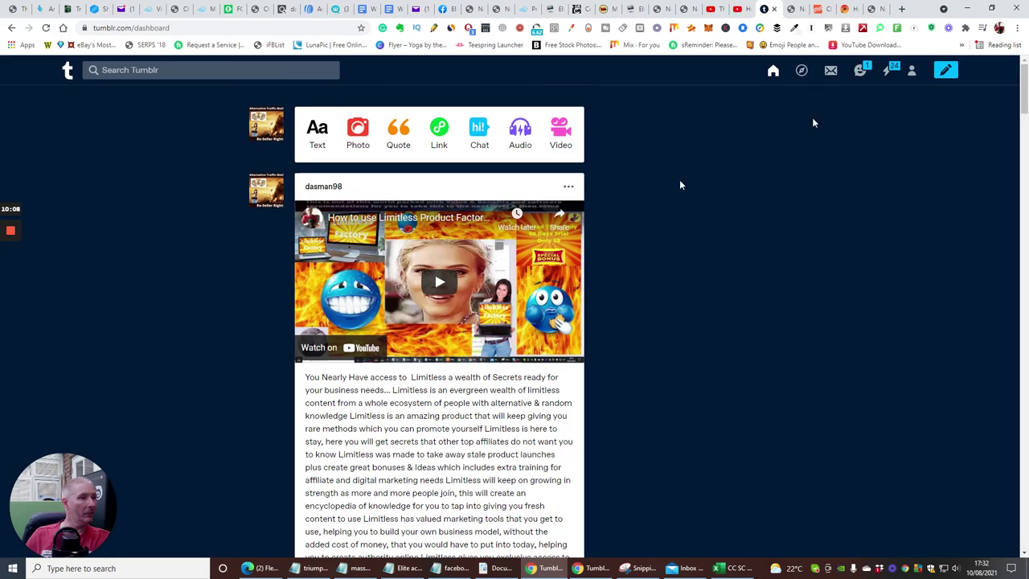
{"action": "mouse_move", "coordinate": [4, 229]}
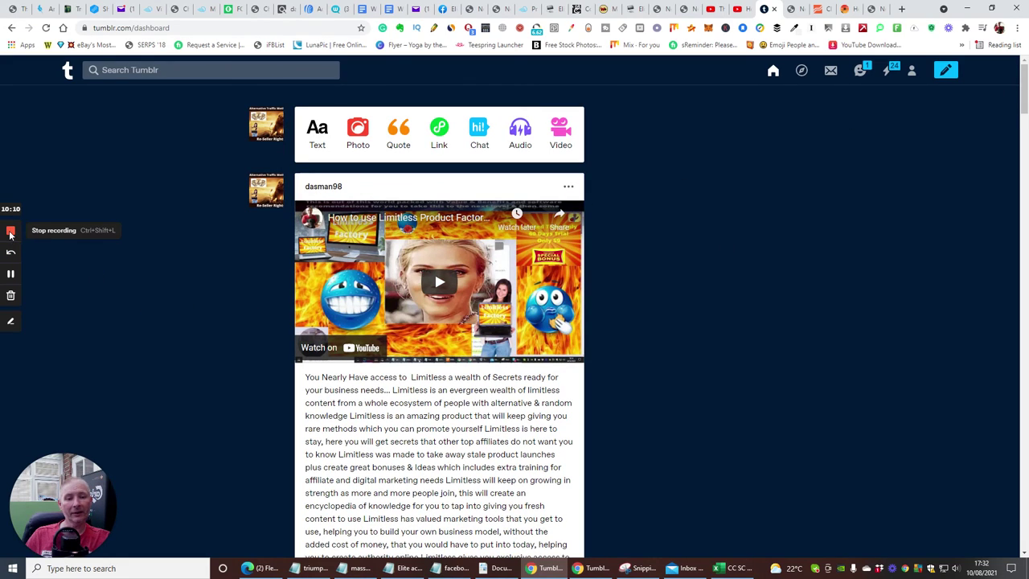